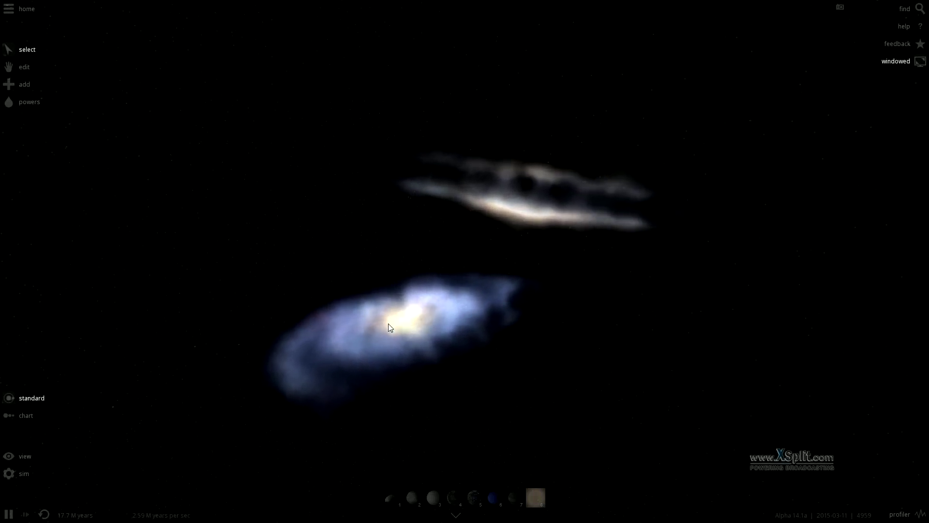
Pause the galaxy collision and inspect the central black holes of the blue and white galaxies
{"action": "left_click", "coordinate": [409, 326]}
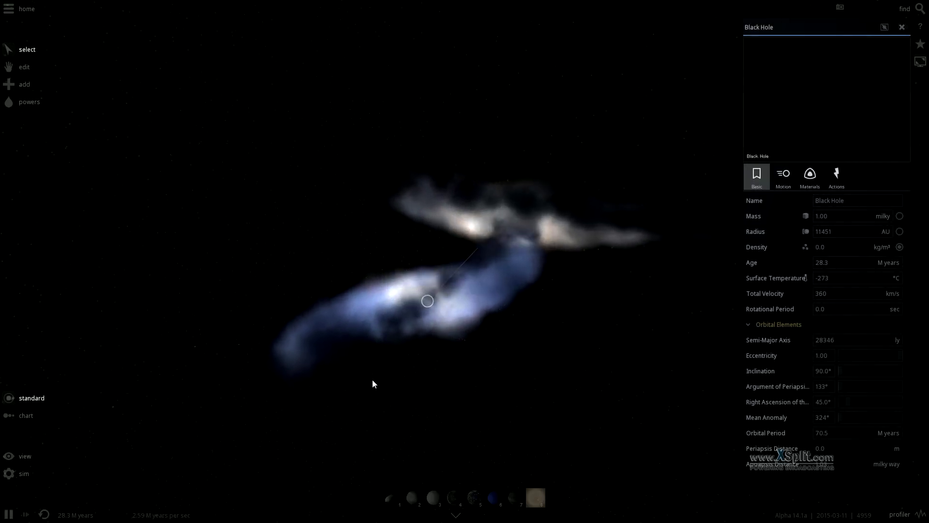
{"action": "key", "text": "space"}
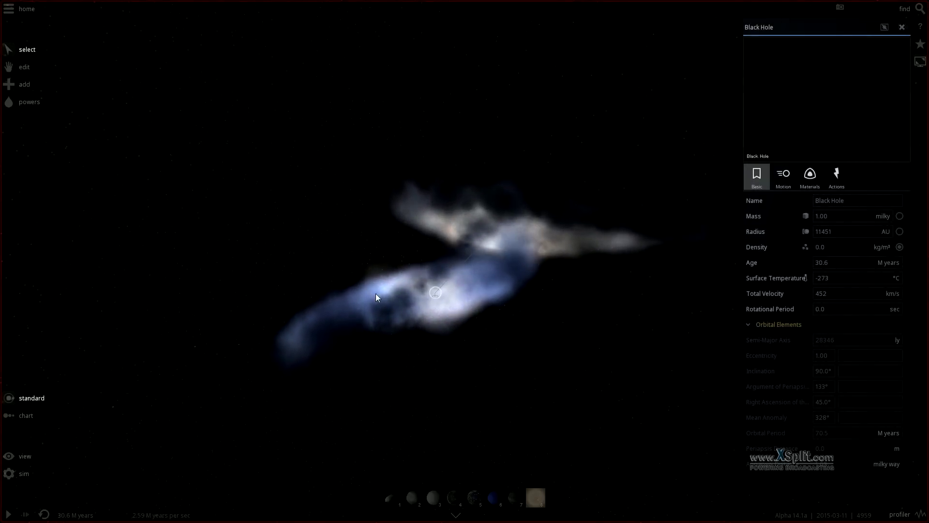
{"action": "left_click_drag", "start_coordinate": [378, 293], "coordinate": [516, 283]}
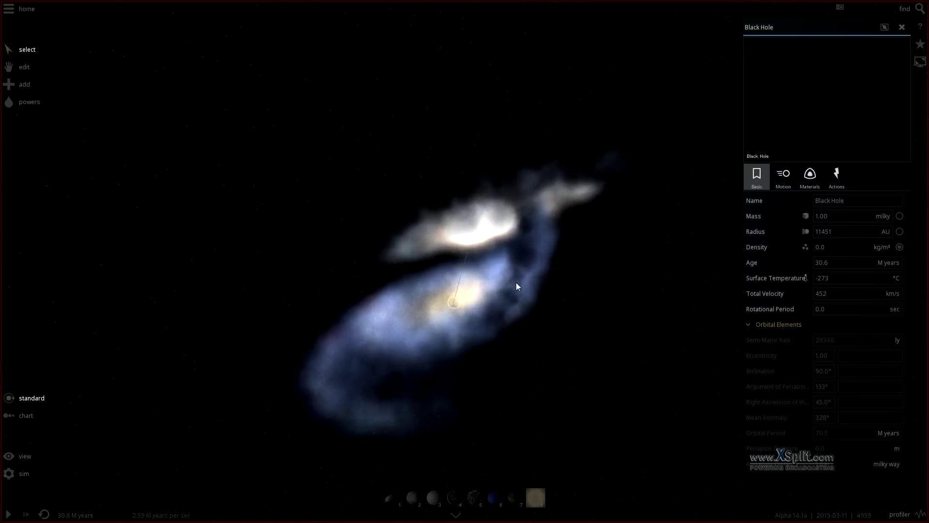
{"action": "left_click", "coordinate": [516, 282]}
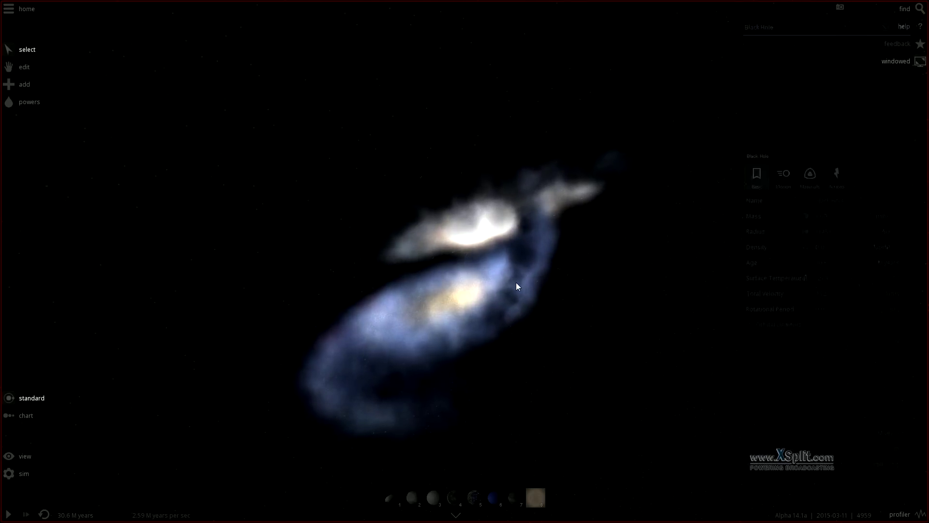
{"action": "left_click", "coordinate": [475, 227]}
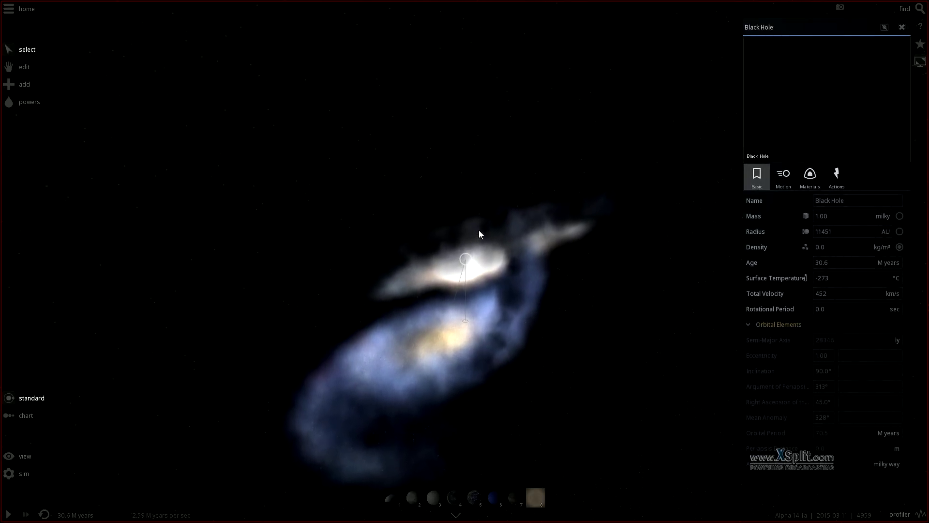
{"action": "left_click_drag", "start_coordinate": [544, 151], "coordinate": [462, 347]}
{"action": "scroll", "coordinate": [436, 377], "scroll_direction": "down", "scroll_amount": 5}
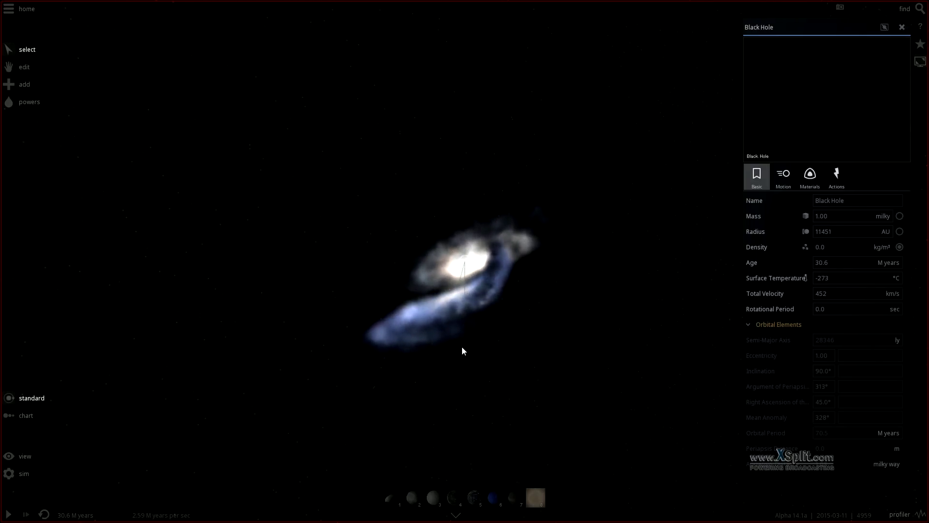
Resume the collision and examine the merging galaxies from several angles around the white galaxy's black hole
{"action": "key", "text": "space"}
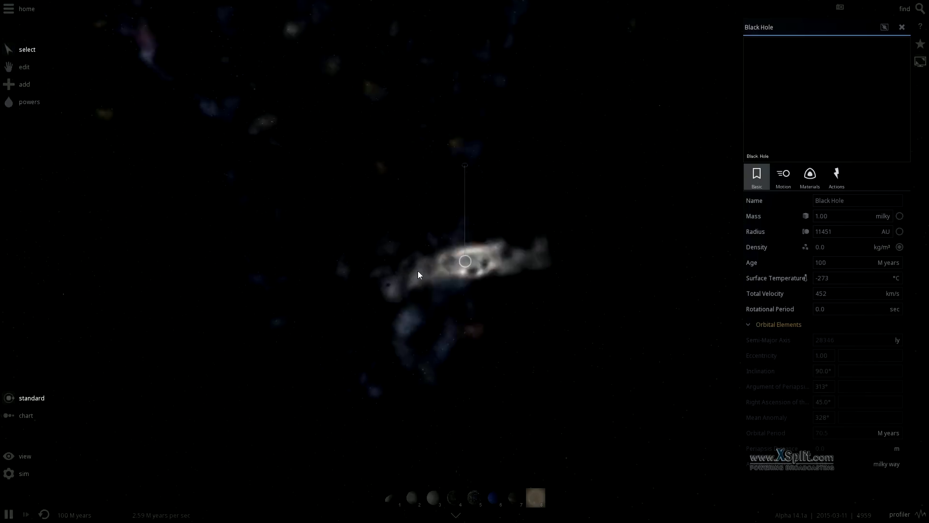
{"action": "scroll", "coordinate": [416, 269], "scroll_direction": "down", "scroll_amount": 4}
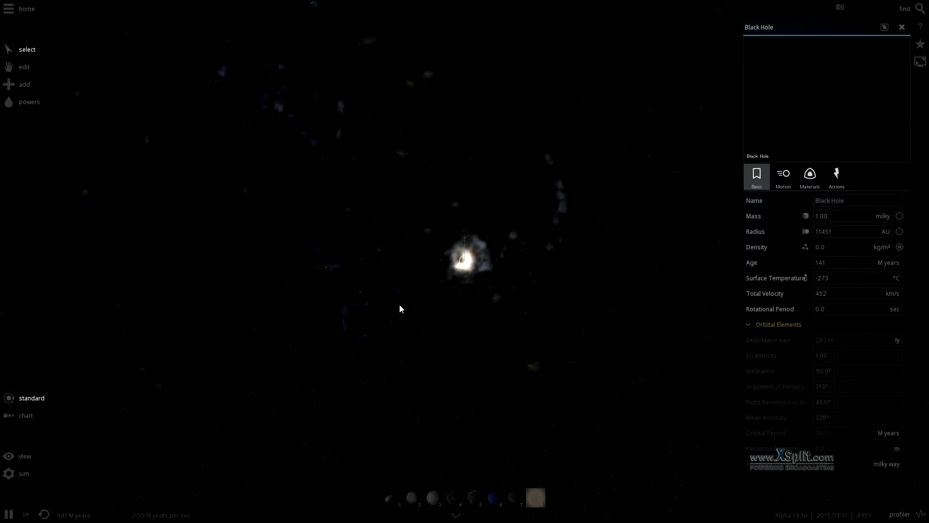
{"action": "mouse_move", "coordinate": [532, 246]}
{"action": "right_mouse_down"}
{"action": "mouse_move", "coordinate": [611, 187]}
{"action": "mouse_move", "coordinate": [591, 272]}
{"action": "mouse_move", "coordinate": [503, 205]}
{"action": "mouse_move", "coordinate": [577, 289]}
{"action": "mouse_move", "coordinate": [548, 257]}
{"action": "right_mouse_up"}
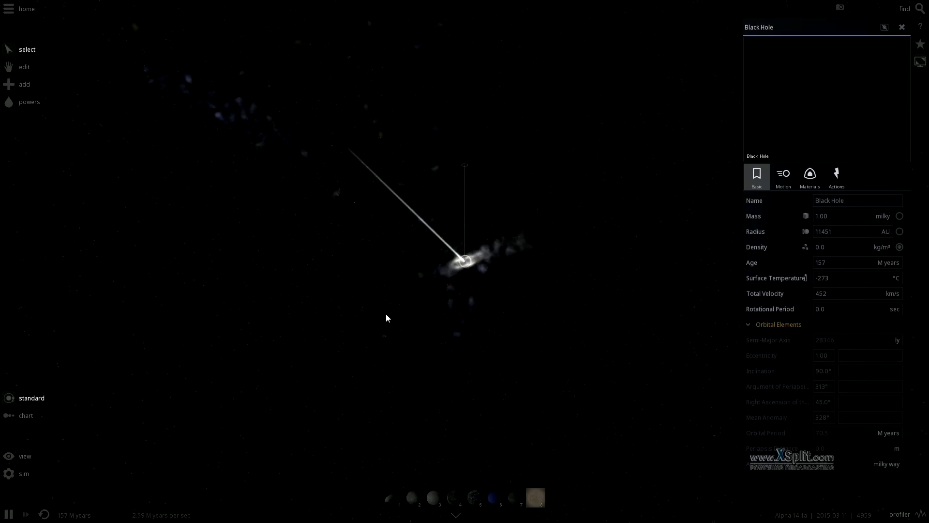
{"action": "left_click_drag", "start_coordinate": [450, 315], "coordinate": [626, 383]}
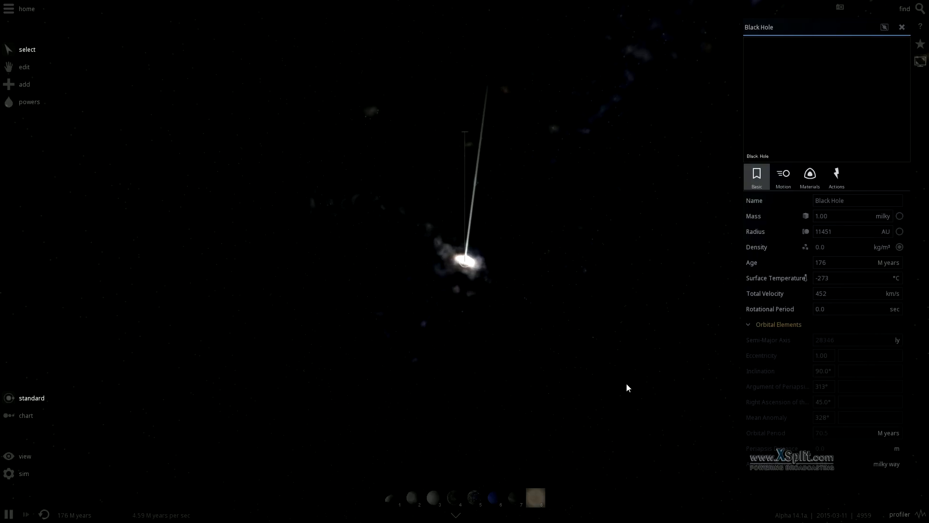
{"action": "left_click_drag", "start_coordinate": [469, 431], "coordinate": [645, 221]}
{"action": "left_click_drag", "start_coordinate": [504, 326], "coordinate": [589, 382]}
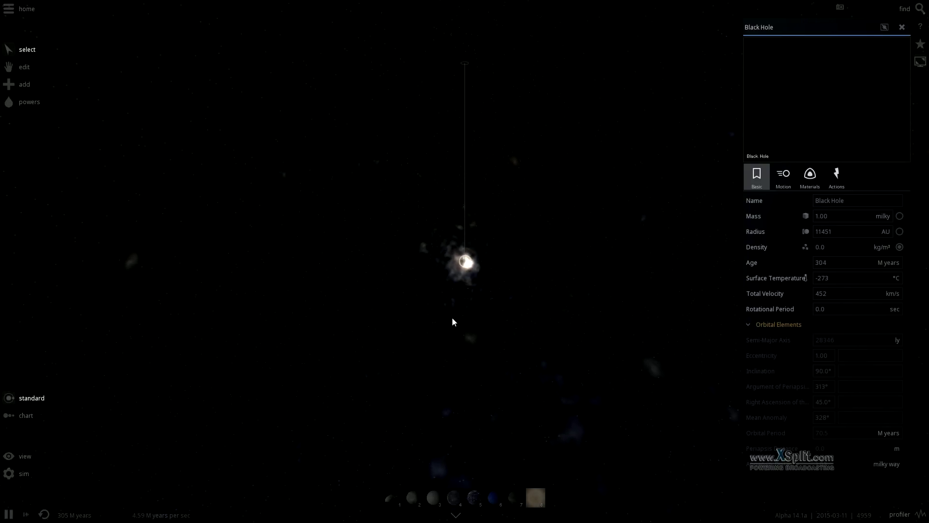
{"action": "left_click", "coordinate": [901, 27]}
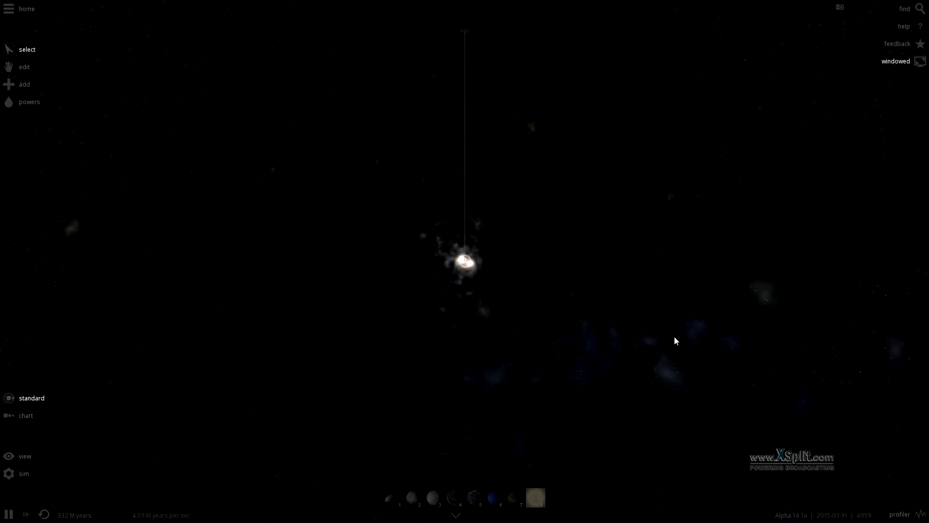
{"action": "right_click_drag", "start_coordinate": [674, 336], "coordinate": [811, 232]}
{"action": "left_click_drag", "start_coordinate": [589, 368], "coordinate": [680, 184]}
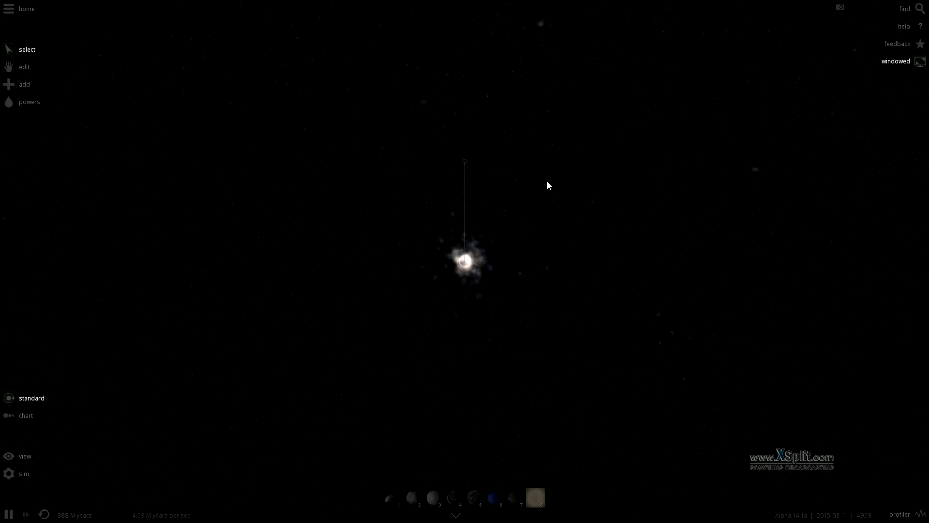
{"action": "left_click_drag", "start_coordinate": [546, 177], "coordinate": [541, 271]}
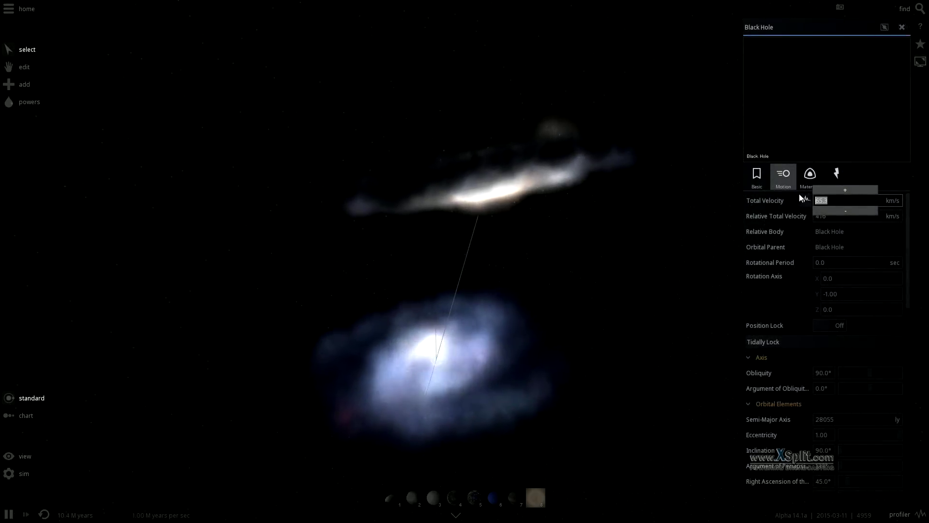
Set the total velocity of the blue galaxy's black hole to 300 km/s
{"action": "type", "text": "300"}
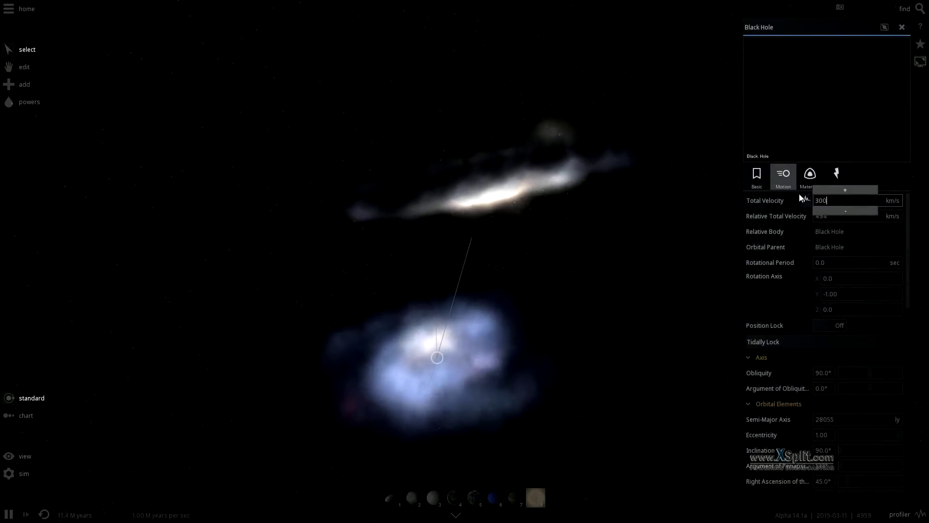
{"action": "key", "text": "Return"}
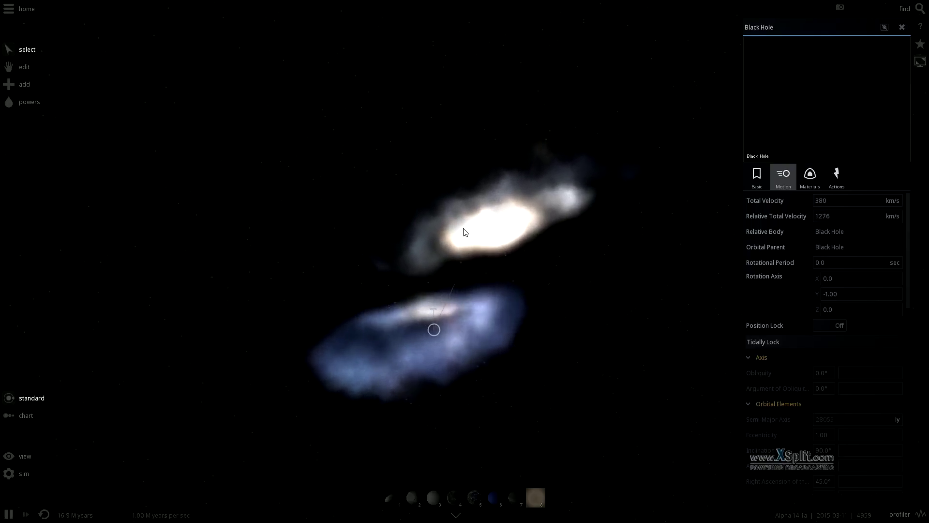
Set the total velocity of the merged galaxies' central black hole to 500 km/s and close its properties
{"action": "left_click", "coordinate": [482, 233]}
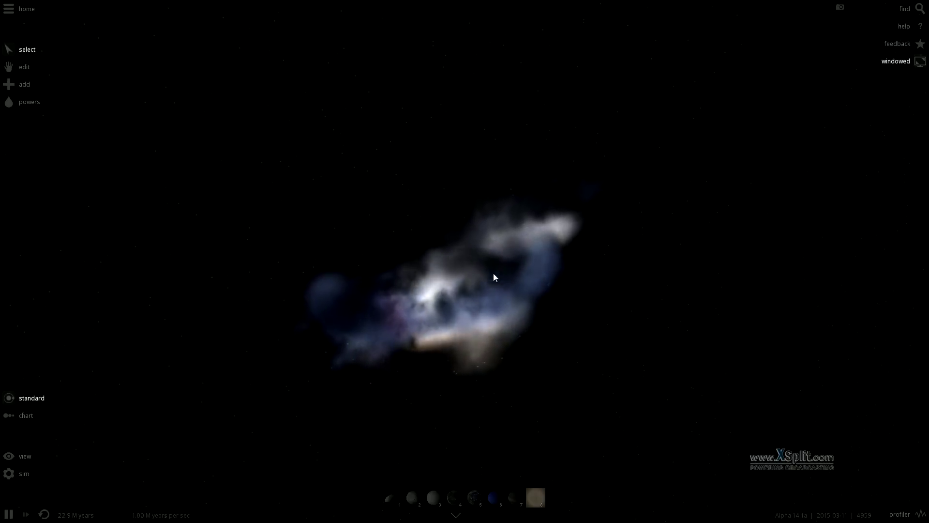
{"action": "left_click", "coordinate": [450, 297]}
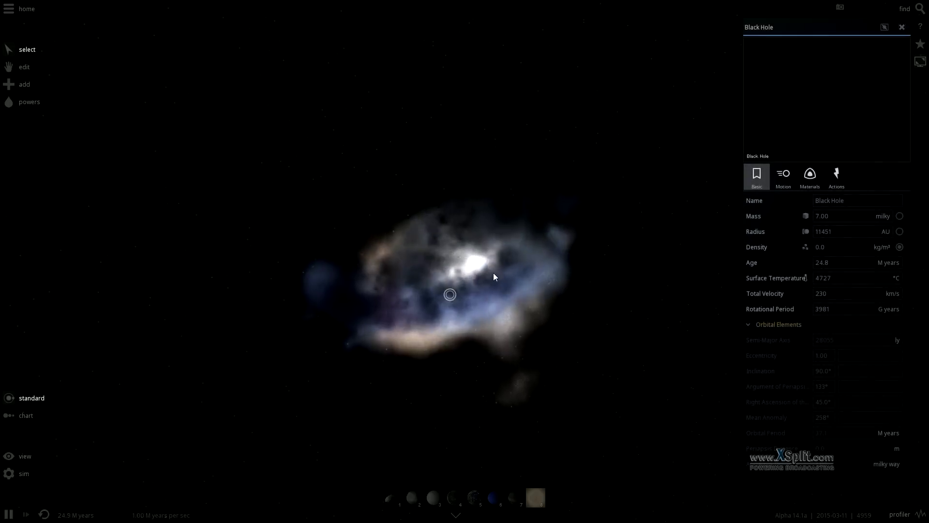
{"action": "left_click", "coordinate": [783, 177]}
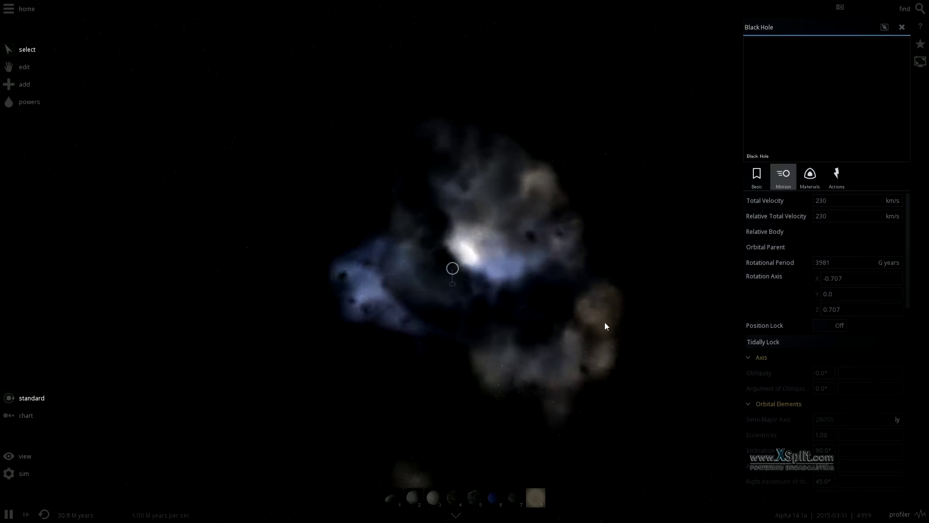
{"action": "left_click_drag", "start_coordinate": [848, 200], "coordinate": [799, 207]}
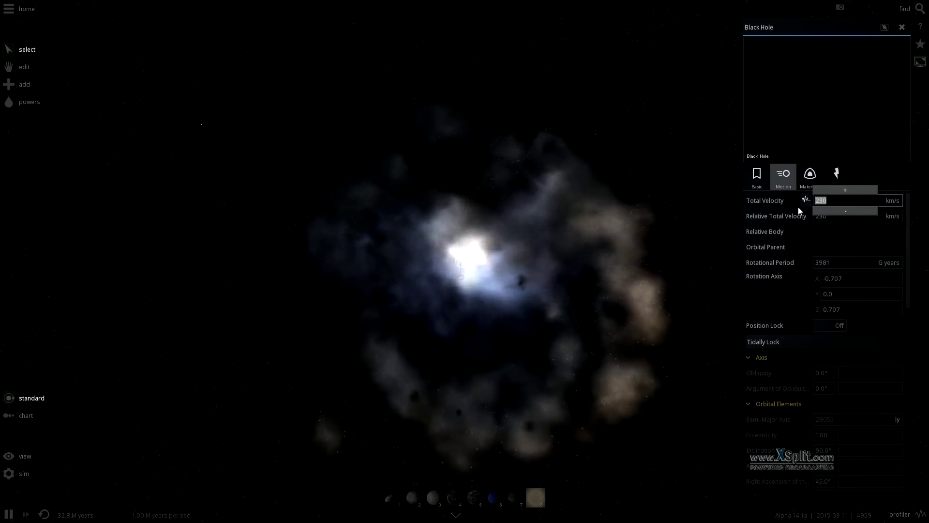
{"action": "type", "text": "500"}
{"action": "key", "text": "Return"}
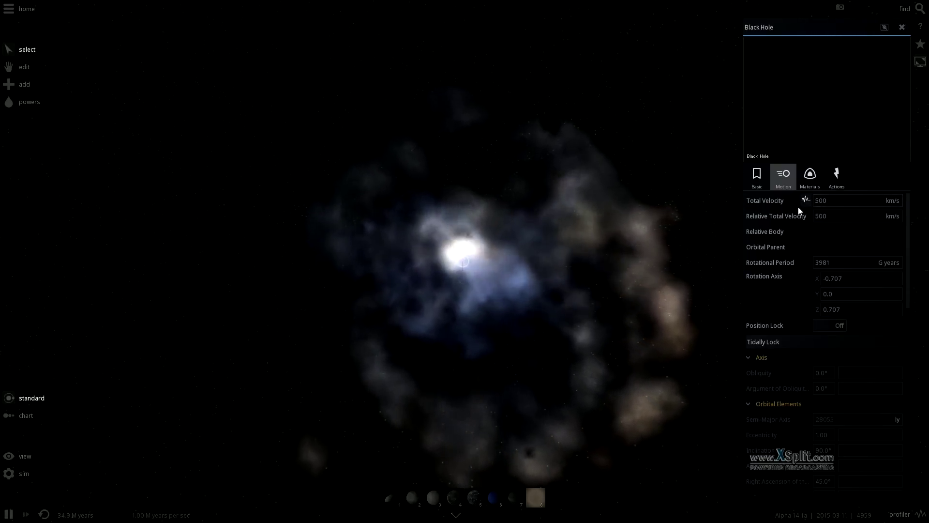
{"action": "left_click", "coordinate": [902, 27]}
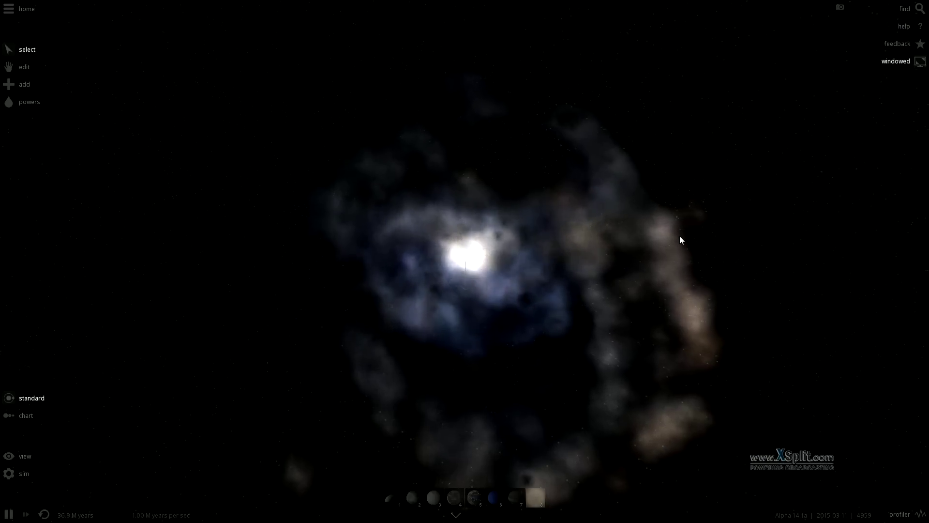
Examine the sped-up black hole and the surrounding galaxy debris from several angles, and check its basic properties
{"action": "scroll", "coordinate": [679, 237], "scroll_direction": "down", "scroll_amount": 5}
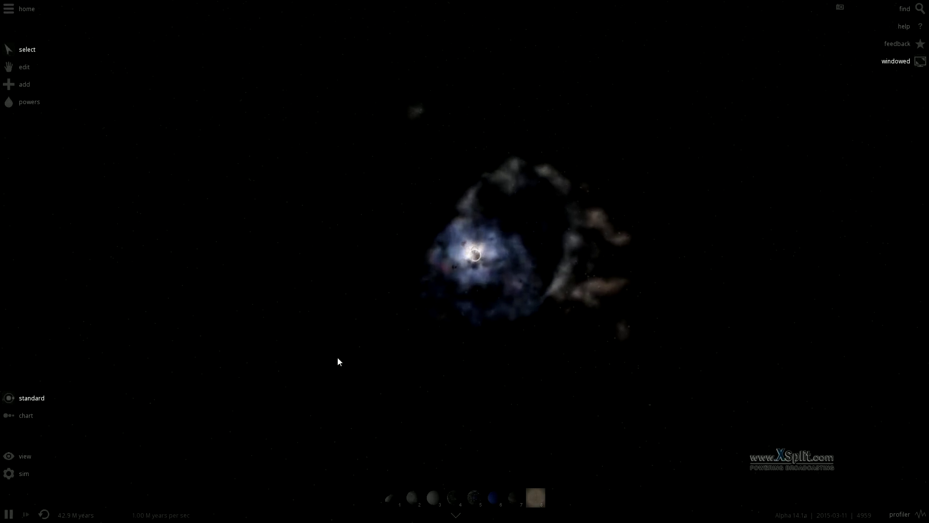
{"action": "left_click_drag", "start_coordinate": [343, 354], "coordinate": [522, 410]}
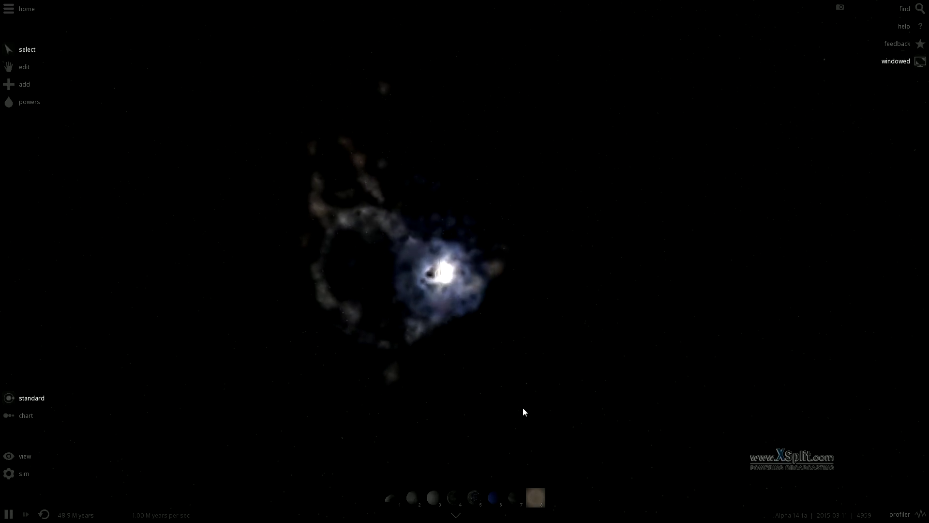
{"action": "left_click_drag", "start_coordinate": [647, 413], "coordinate": [550, 226]}
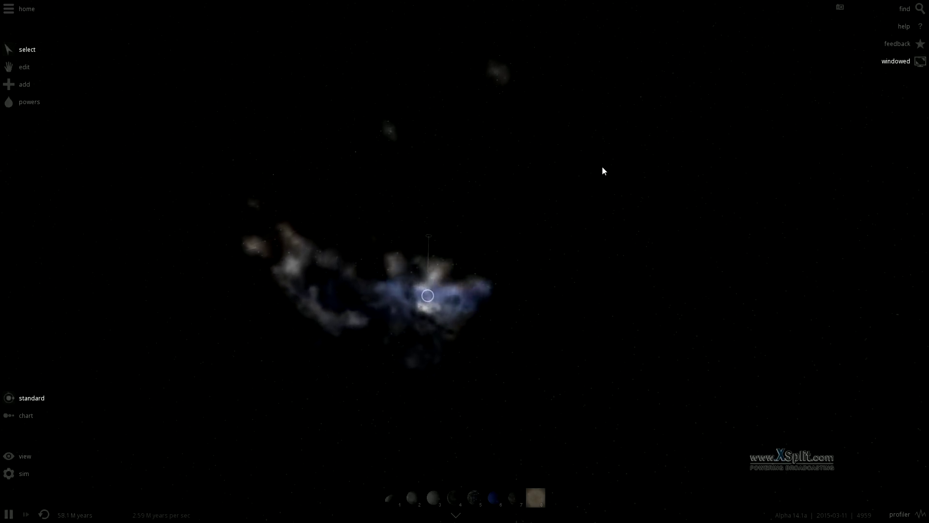
{"action": "left_click_drag", "start_coordinate": [596, 175], "coordinate": [526, 344]}
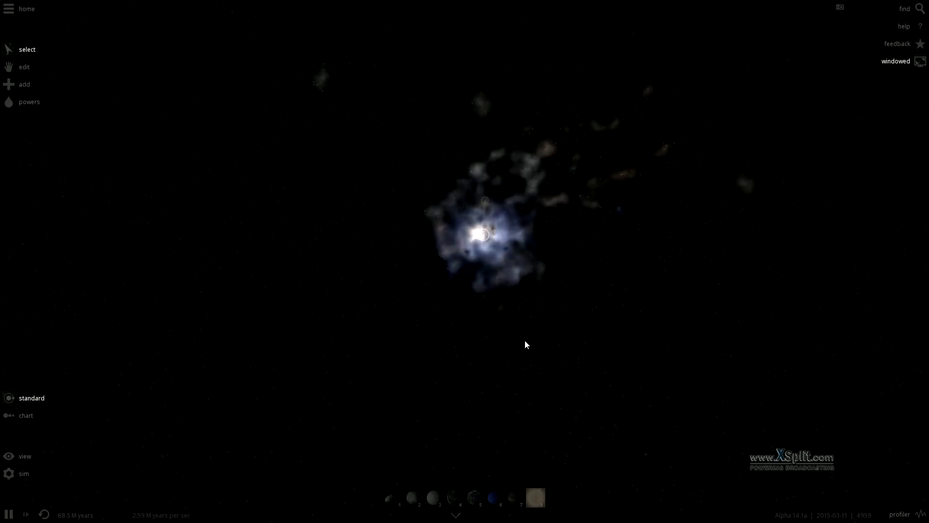
{"action": "right_click_drag", "start_coordinate": [592, 333], "coordinate": [579, 173]}
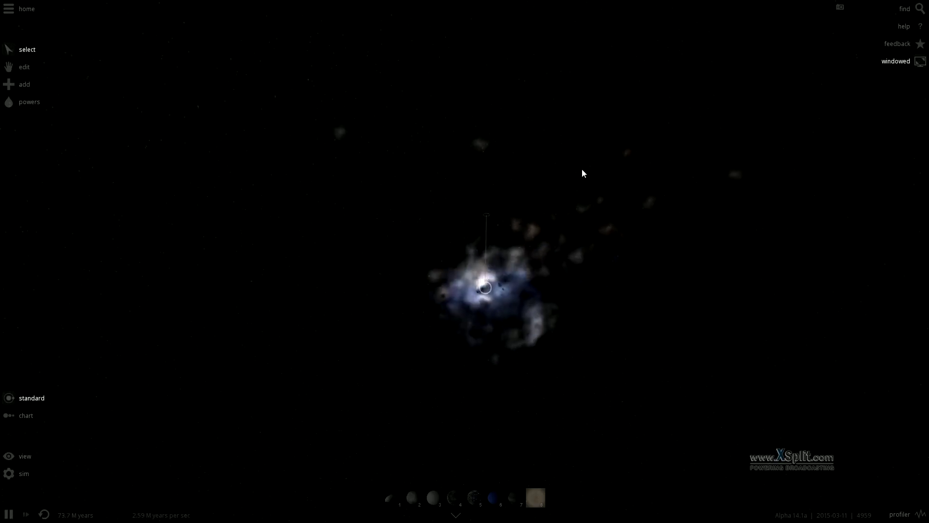
{"action": "left_click_drag", "start_coordinate": [580, 177], "coordinate": [580, 230]}
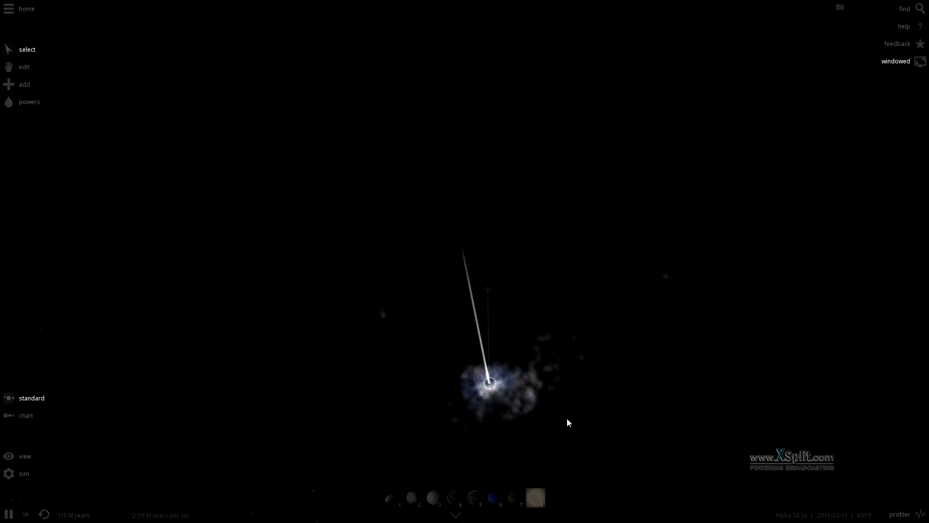
{"action": "left_click", "coordinate": [488, 374]}
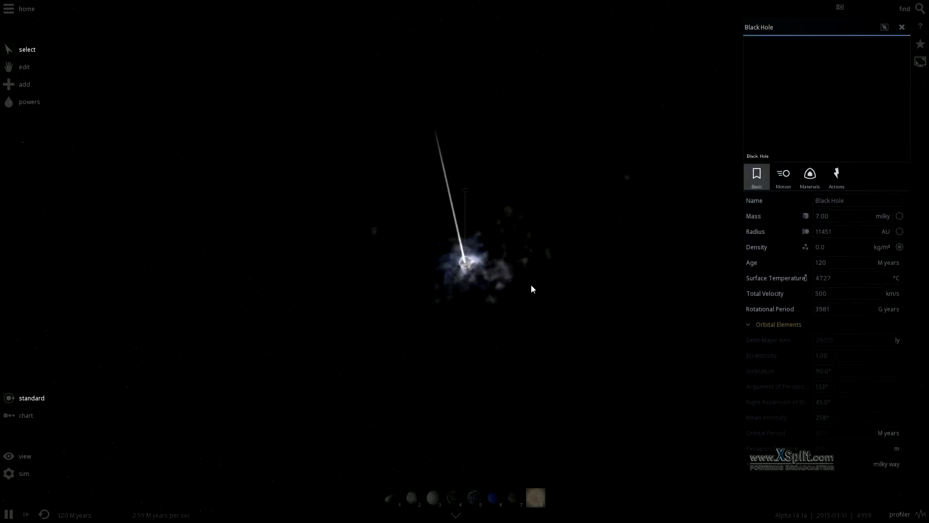
{"action": "left_click", "coordinate": [902, 28]}
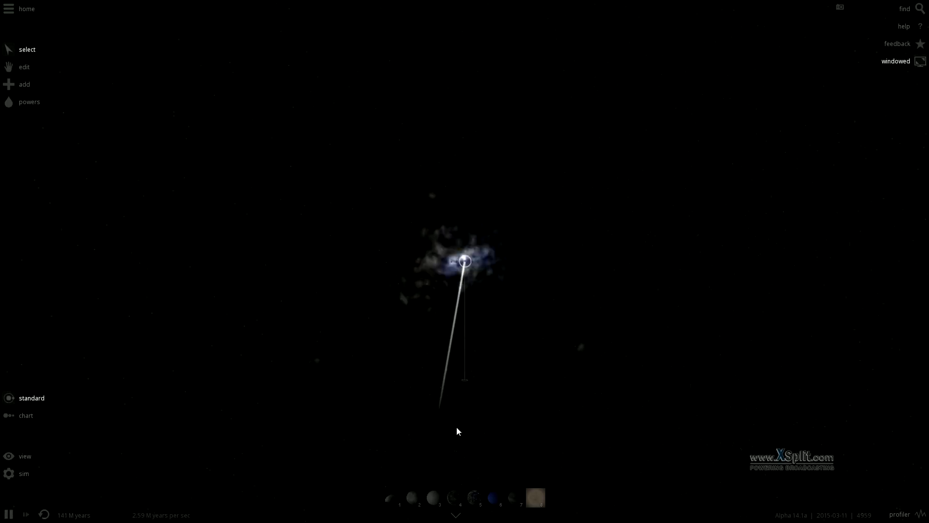
Rerun the galaxy collision from its start, with the view centred on the blue galaxy's central black hole
{"action": "key", "text": "space"}
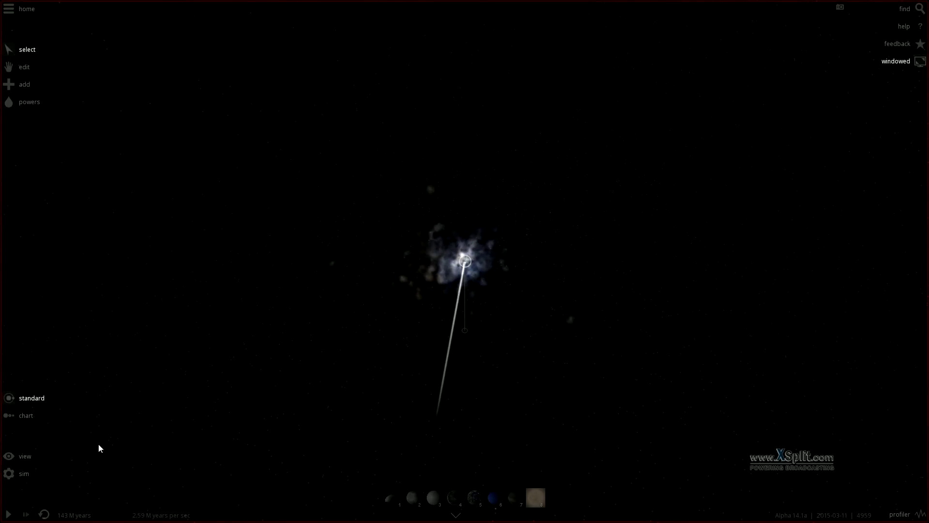
{"action": "left_click", "coordinate": [44, 514]}
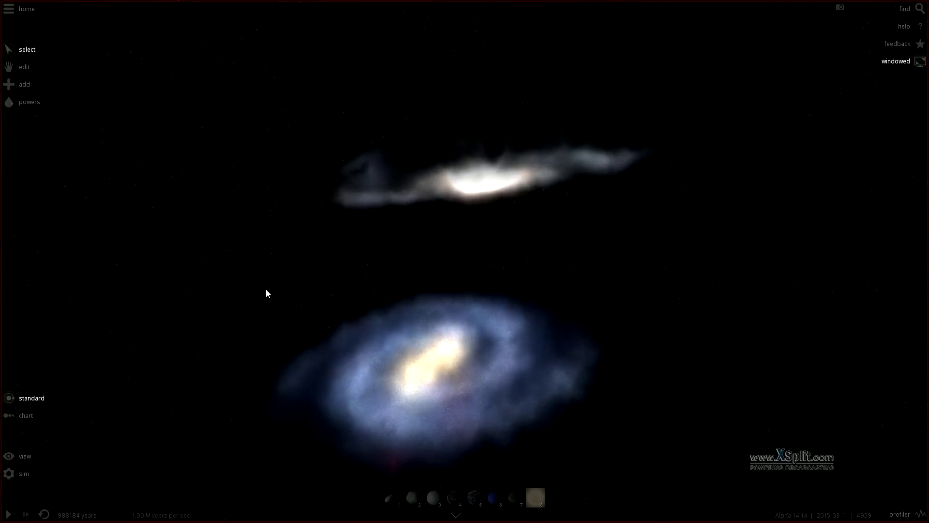
{"action": "left_click_drag", "start_coordinate": [425, 274], "coordinate": [502, 201]}
{"action": "left_click", "coordinate": [503, 191]}
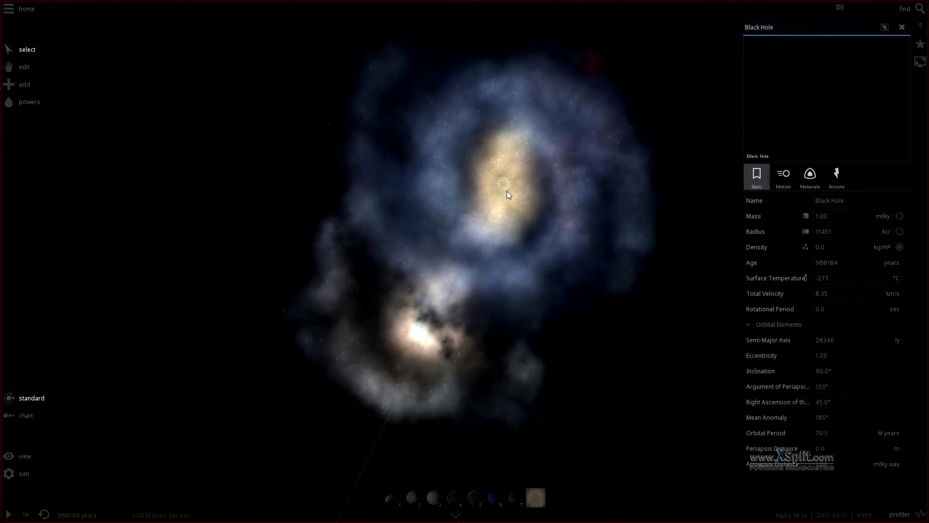
{"action": "key", "text": "space"}
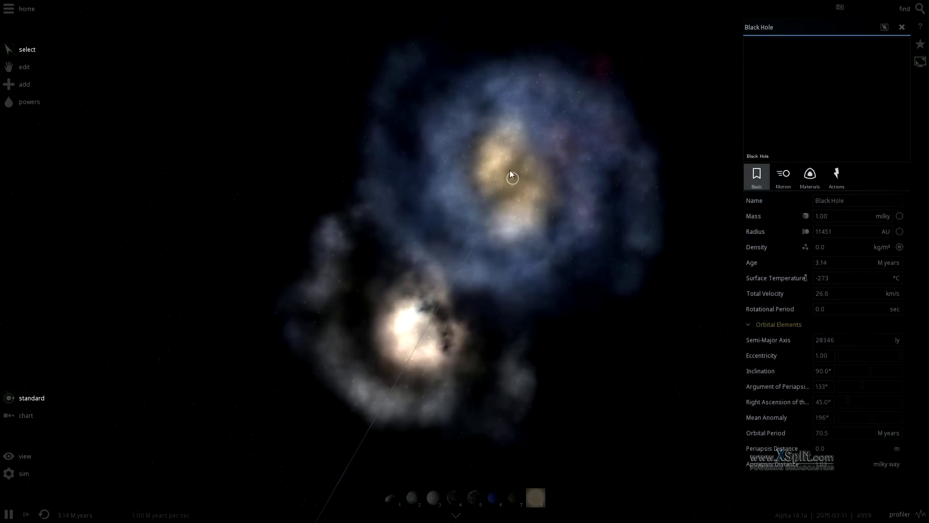
{"action": "double_click", "coordinate": [511, 178]}
{"action": "left_click_drag", "start_coordinate": [543, 214], "coordinate": [557, 281]}
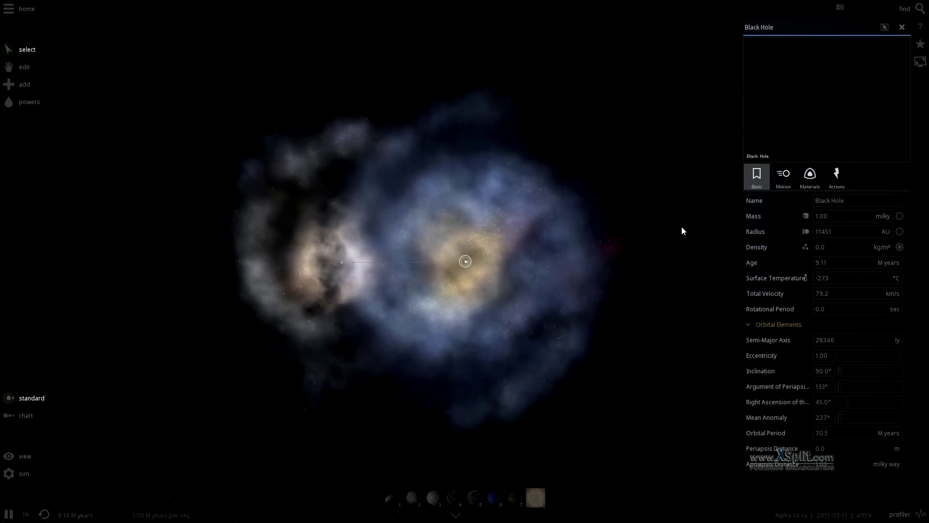
Set the total velocity of the blue galaxy's central black hole to -300 km/s
{"action": "left_click", "coordinate": [782, 180]}
{"action": "left_click", "coordinate": [820, 200]}
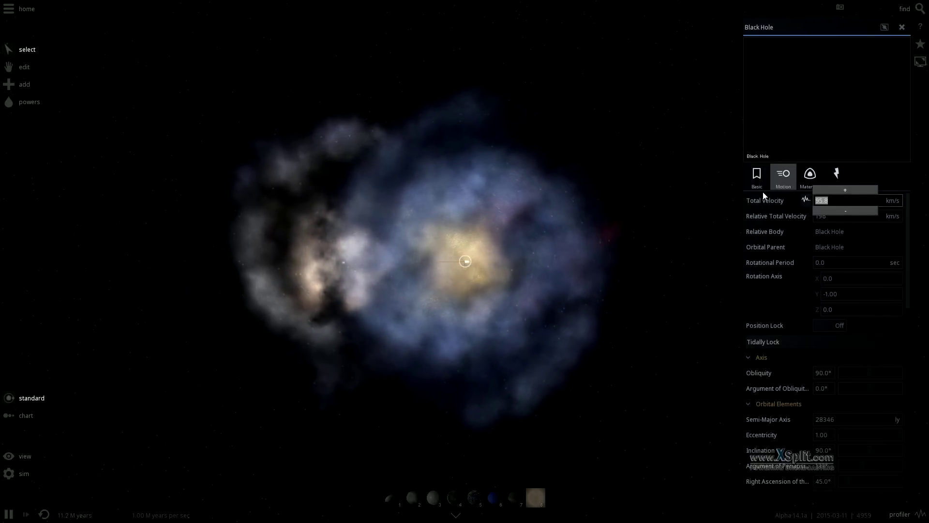
{"action": "key", "text": "BackSpace"}
{"action": "type", "text": "-300"}
{"action": "key", "text": "Return"}
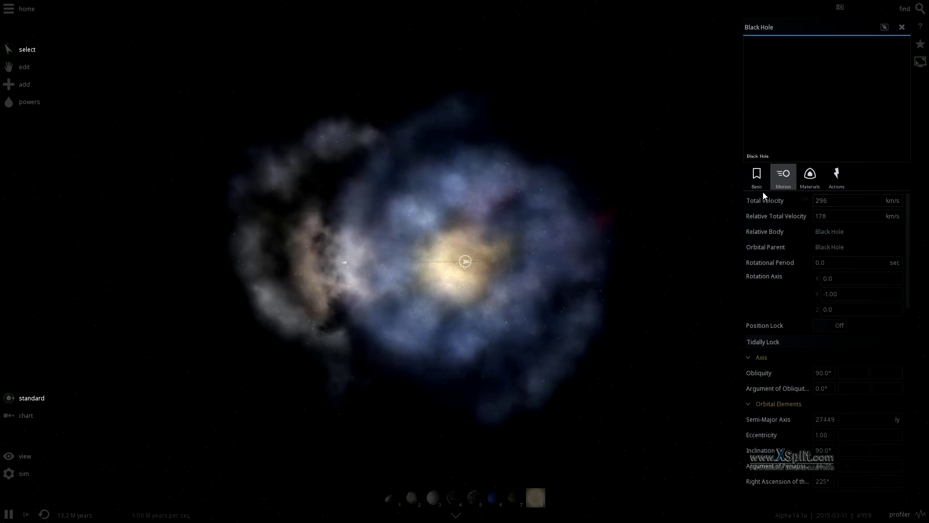
Set the same black hole's total velocity to 150 km/s while viewing the colliding galaxies from the side
{"action": "right_click_drag", "start_coordinate": [484, 358], "coordinate": [565, 174]}
{"action": "right_click_drag", "start_coordinate": [472, 324], "coordinate": [515, 210]}
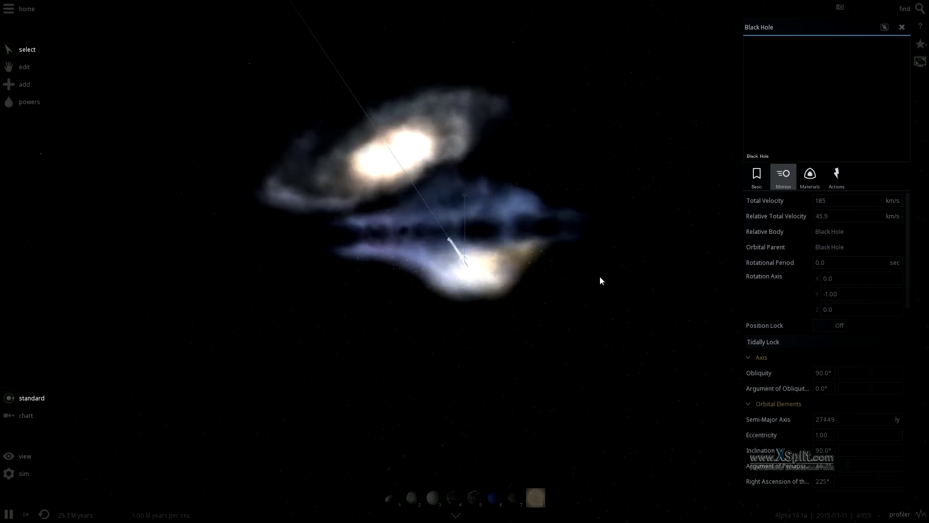
{"action": "left_click", "coordinate": [847, 201]}
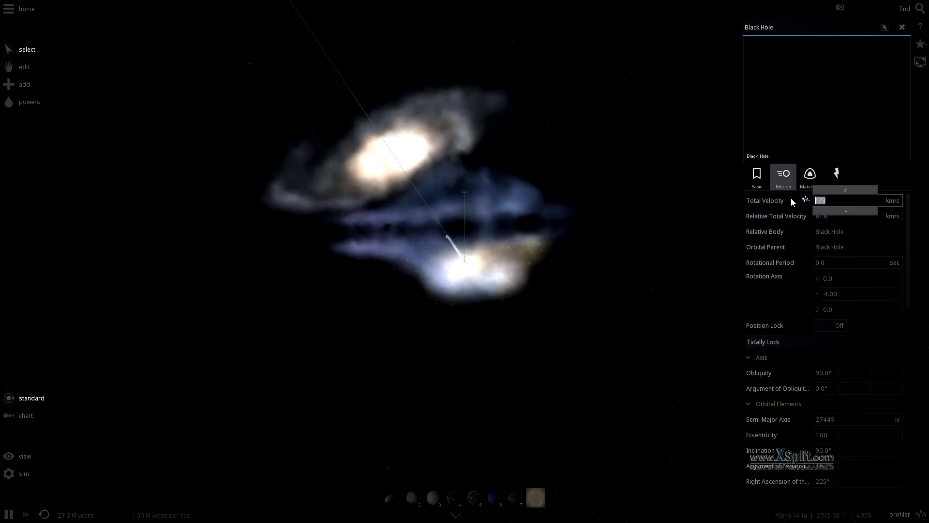
{"action": "type", "text": "150"}
{"action": "key", "text": "Return"}
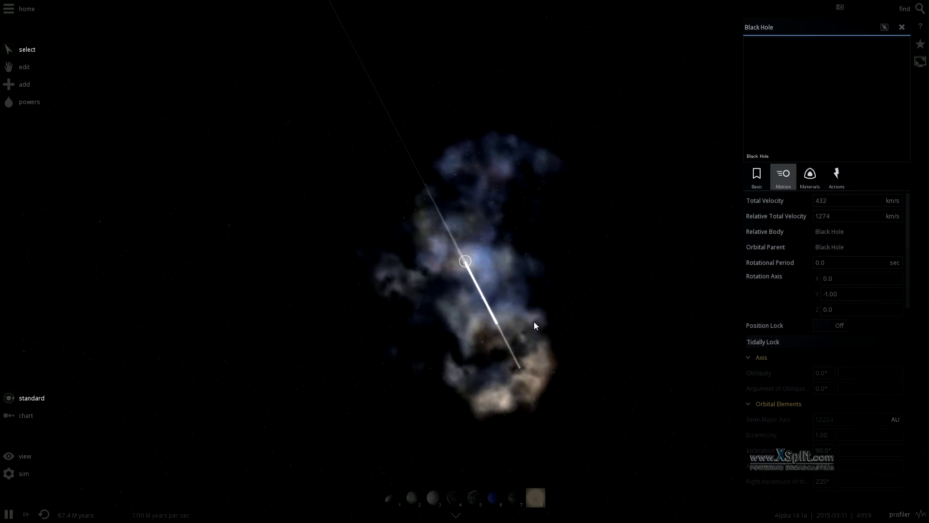
Examine the remnants of both galaxies from several angles, centring the view on the brownish galaxy's black hole
{"action": "mouse_move", "coordinate": [399, 300]}
{"action": "left_mouse_down"}
{"action": "mouse_move", "coordinate": [497, 368]}
{"action": "mouse_move", "coordinate": [446, 361]}
{"action": "mouse_move", "coordinate": [461, 367]}
{"action": "mouse_move", "coordinate": [532, 310]}
{"action": "mouse_move", "coordinate": [315, 421]}
{"action": "mouse_move", "coordinate": [369, 384]}
{"action": "mouse_move", "coordinate": [446, 364]}
{"action": "mouse_move", "coordinate": [473, 384]}
{"action": "mouse_move", "coordinate": [414, 290]}
{"action": "left_mouse_up"}
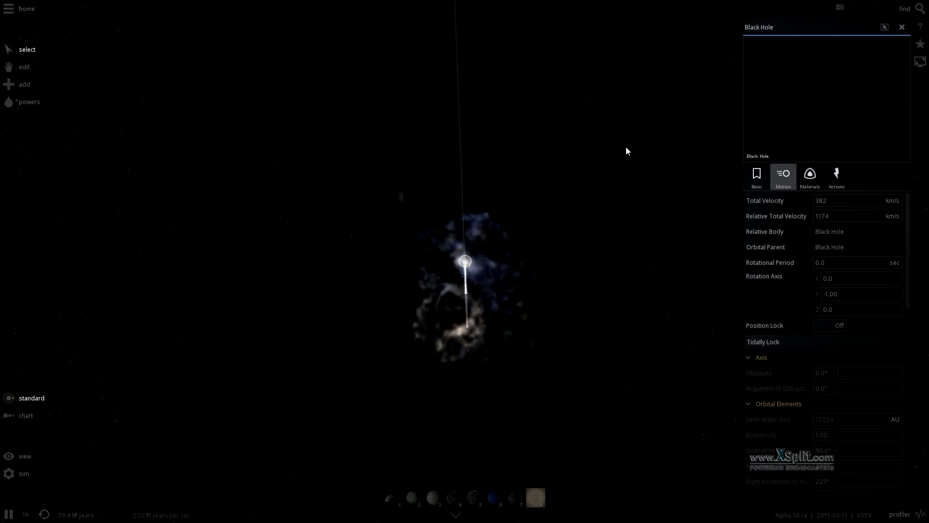
{"action": "left_click_drag", "start_coordinate": [553, 201], "coordinate": [532, 264]}
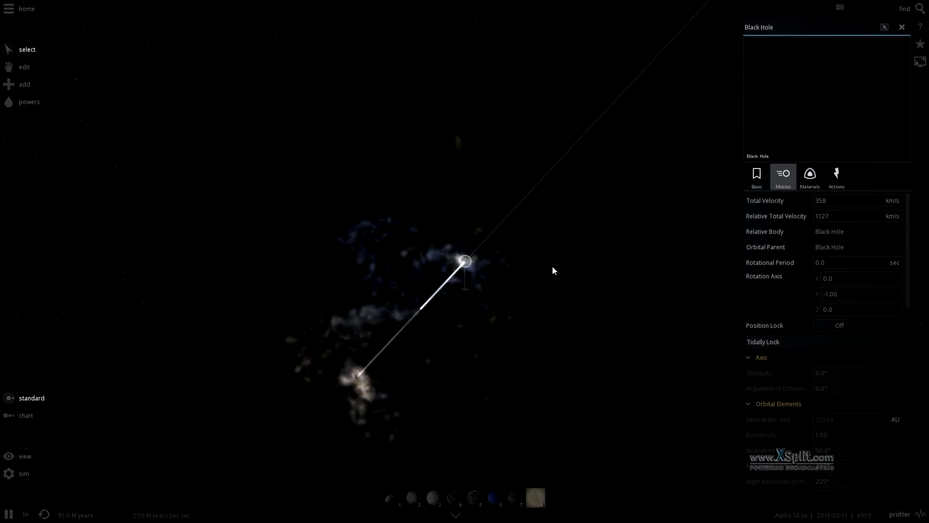
{"action": "left_click_drag", "start_coordinate": [560, 238], "coordinate": [439, 266]}
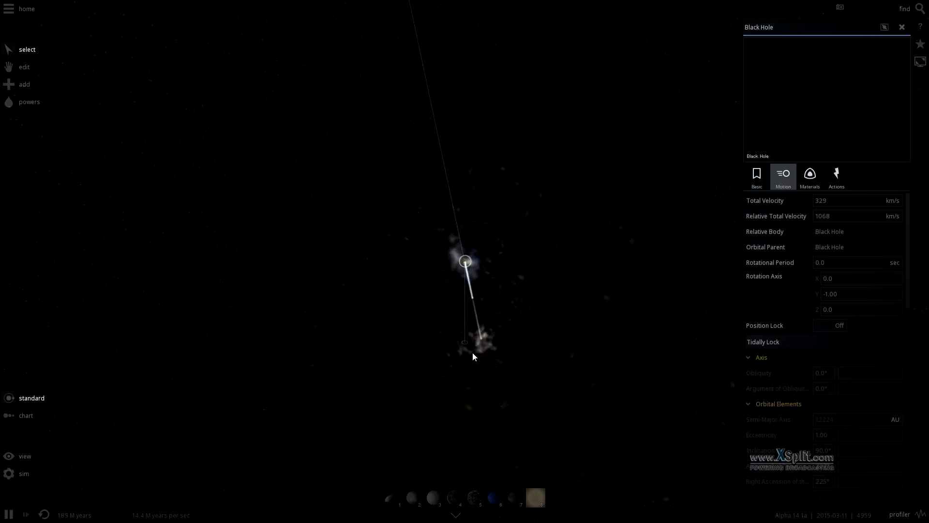
{"action": "left_click", "coordinate": [479, 342]}
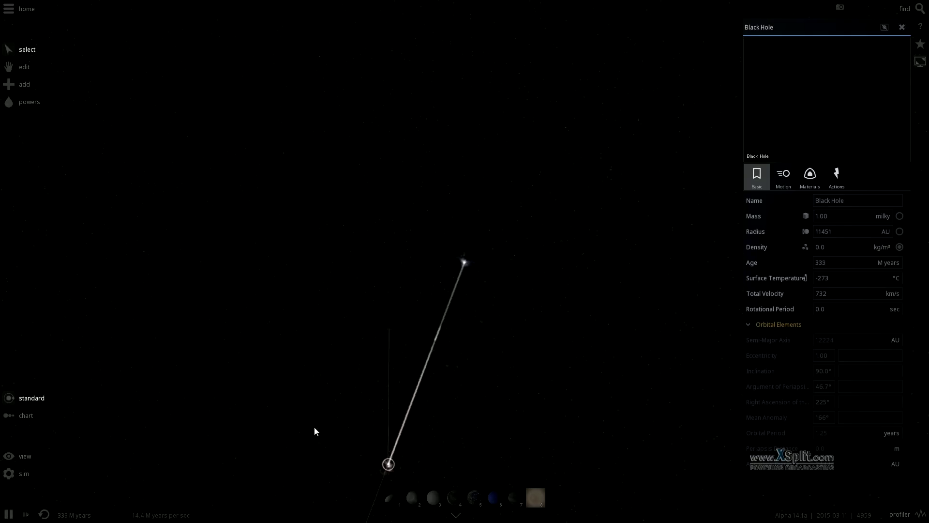
{"action": "double_click", "coordinate": [521, 434]}
{"action": "left_click_drag", "start_coordinate": [460, 243], "coordinate": [320, 202]}
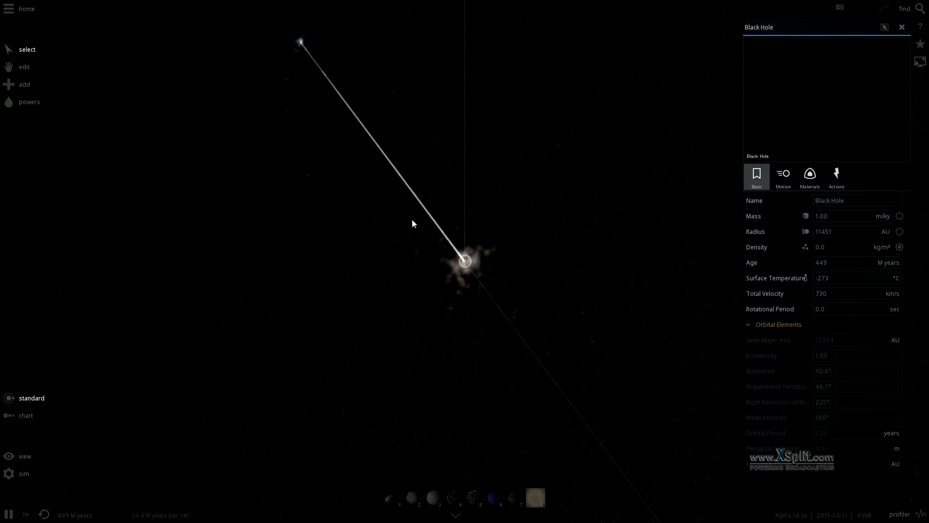
{"action": "left_click_drag", "start_coordinate": [481, 250], "coordinate": [422, 160]}
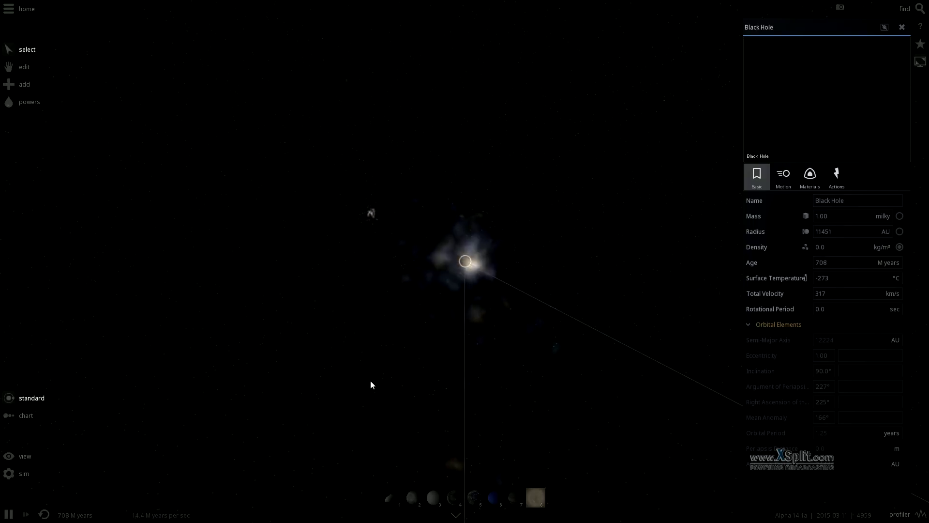
Return the view to the brownish remnant's black hole, examine the debris around it, and close its properties
{"action": "left_click", "coordinate": [369, 216]}
{"action": "double_click", "coordinate": [368, 216]}
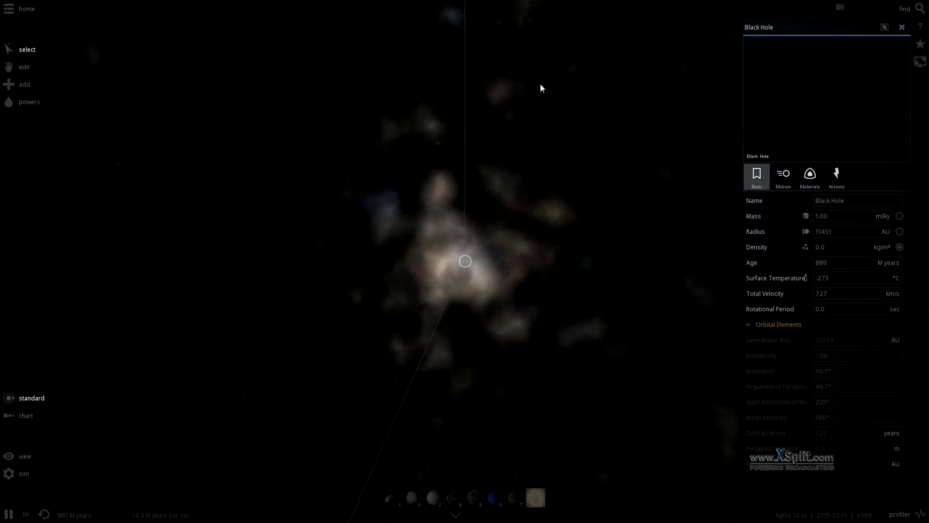
{"action": "right_click_drag", "start_coordinate": [540, 84], "coordinate": [524, 7]}
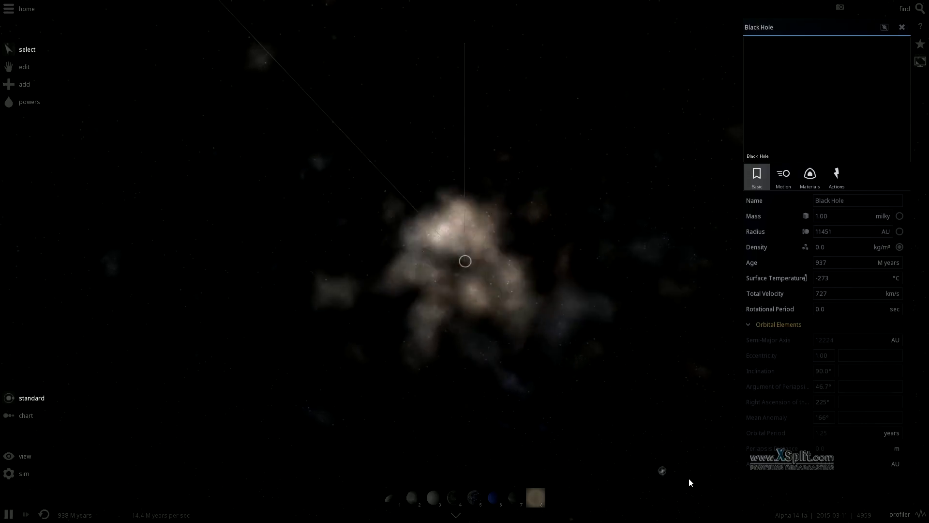
{"action": "left_click", "coordinate": [901, 27]}
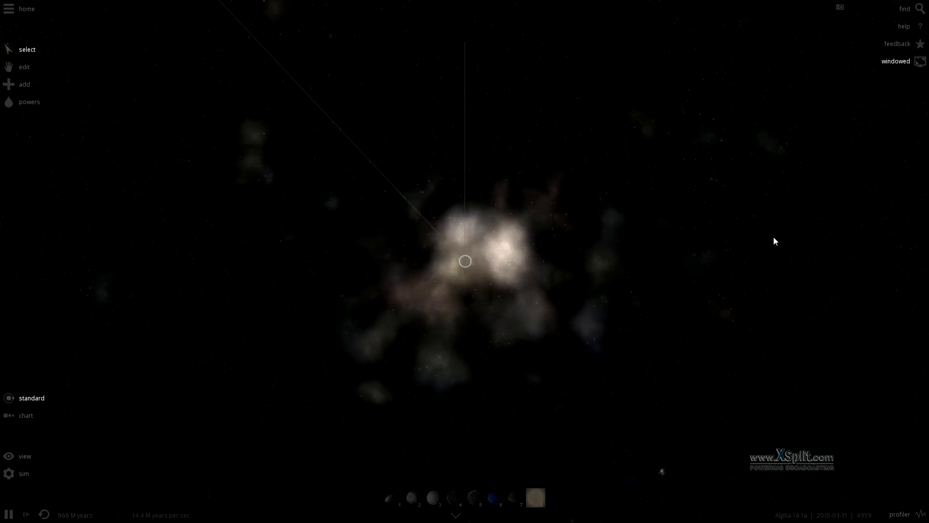
{"action": "left_click", "coordinate": [329, 431]}
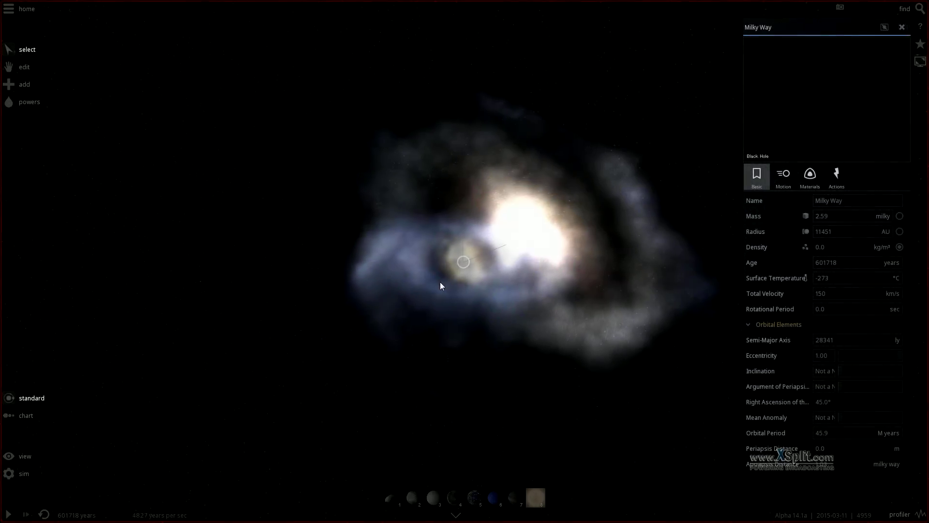
Start the Milky Way and Andromeda collision, with a close-up, low-angle view of the Milky Way's core
{"action": "scroll", "coordinate": [439, 281], "scroll_direction": "up", "scroll_amount": 10}
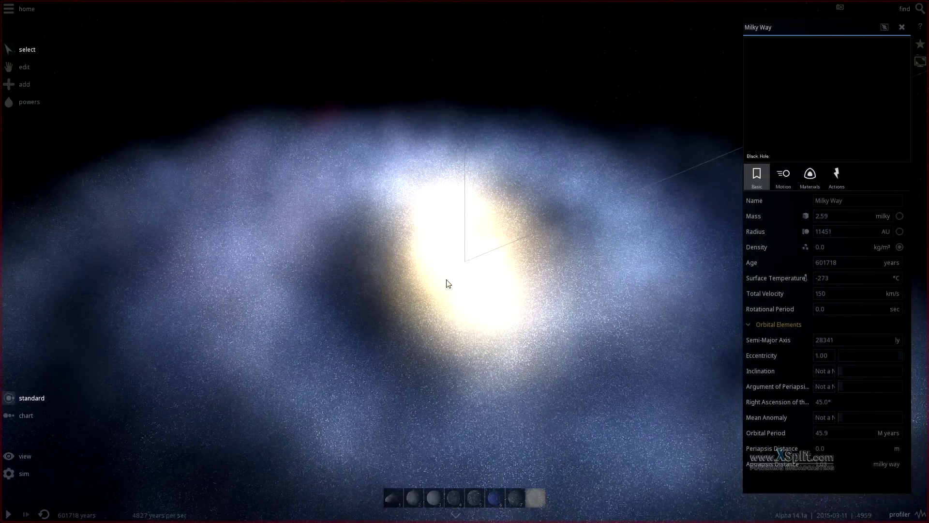
{"action": "right_click_drag", "start_coordinate": [446, 279], "coordinate": [495, 258]}
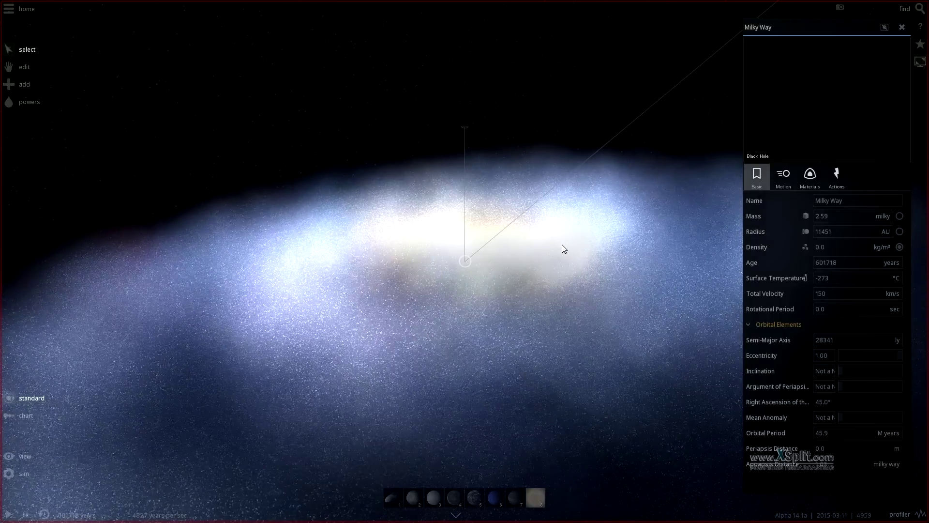
{"action": "key", "text": "space"}
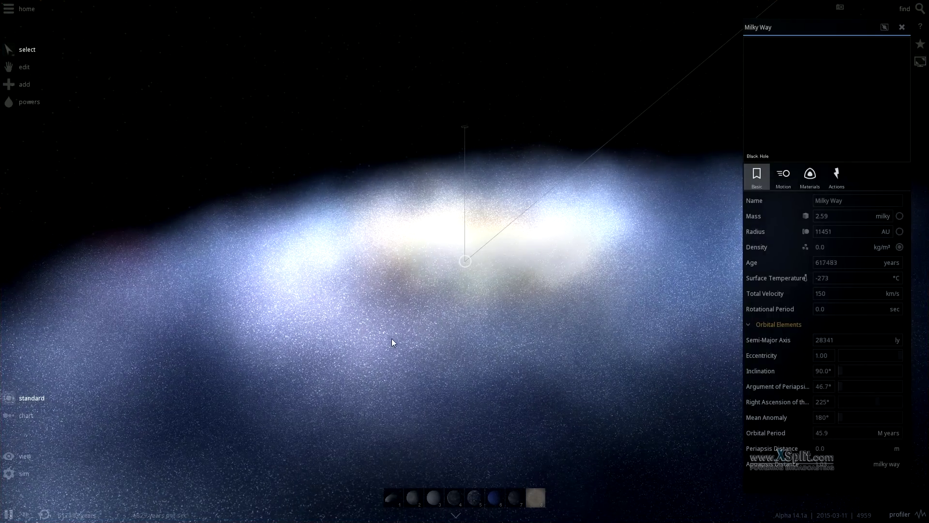
{"action": "right_click_drag", "start_coordinate": [392, 338], "coordinate": [497, 299]}
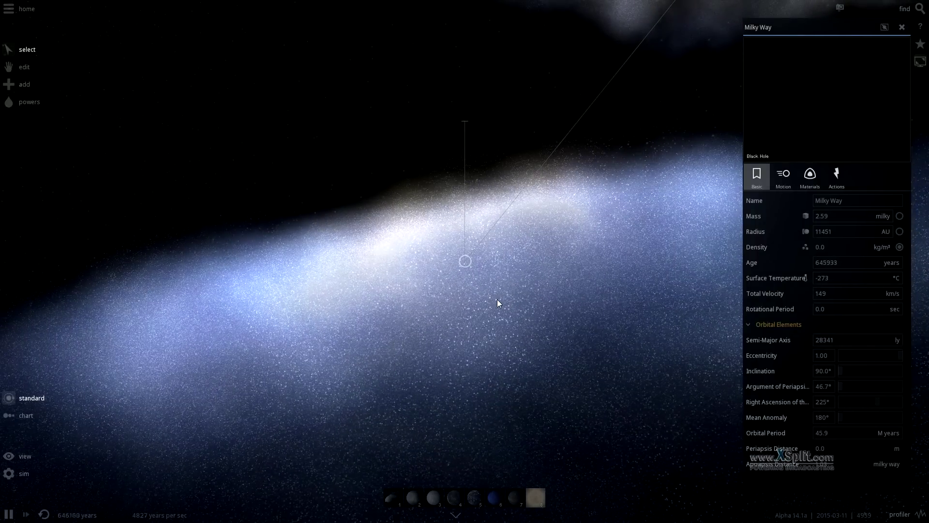
{"action": "left_click_drag", "start_coordinate": [498, 300], "coordinate": [628, 267]}
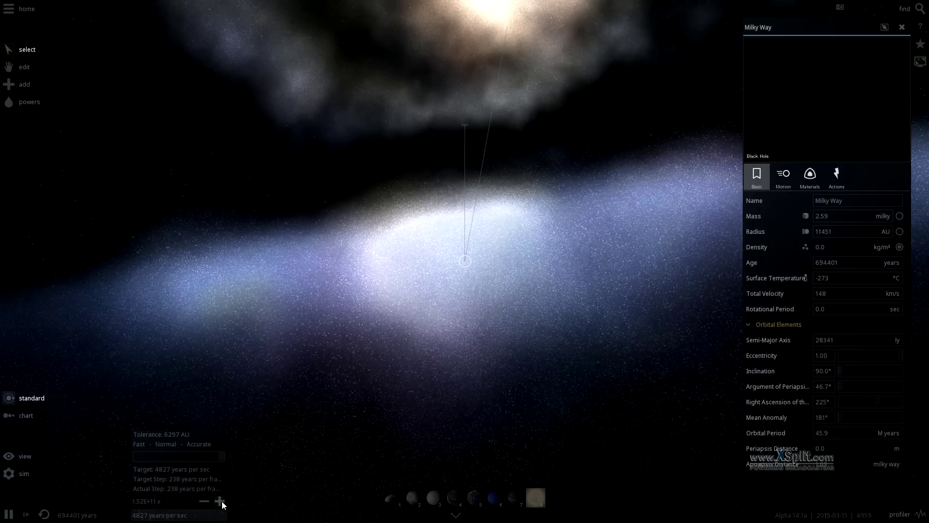
Raise the simulation speed to 52300 years per second
{"action": "left_click", "coordinate": [221, 501]}
{"action": "left_click", "coordinate": [221, 501]}
{"action": "left_click", "coordinate": [221, 501]}
{"action": "left_click", "coordinate": [220, 501]}
{"action": "left_click", "coordinate": [221, 501]}
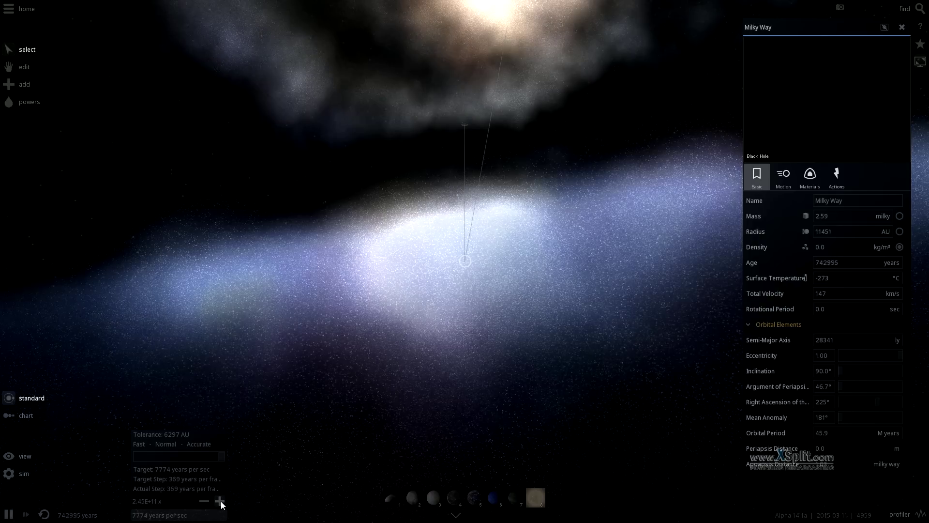
{"action": "left_click", "coordinate": [220, 500]}
{"action": "left_click", "coordinate": [220, 500]}
{"action": "left_click", "coordinate": [221, 500]}
{"action": "left_click", "coordinate": [221, 501]}
{"action": "left_click", "coordinate": [220, 501]}
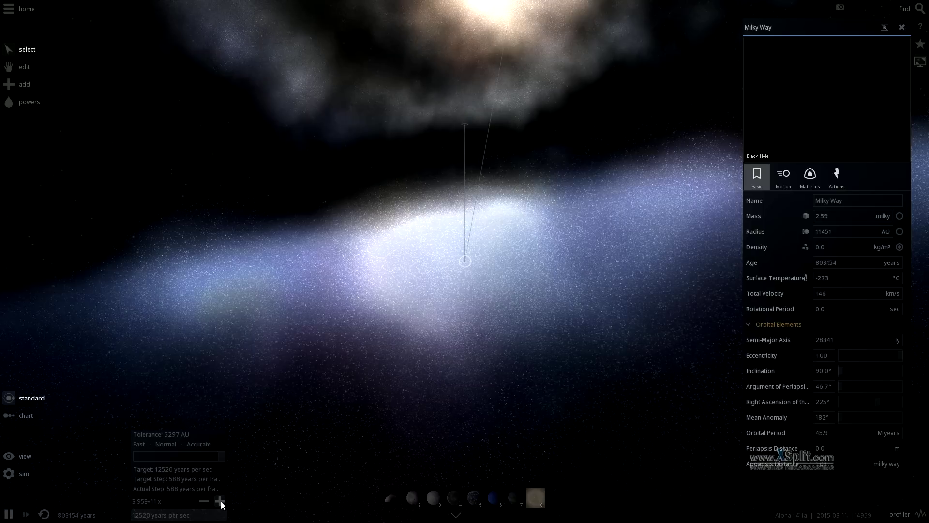
{"action": "left_click", "coordinate": [221, 501]}
{"action": "left_click", "coordinate": [220, 500]}
{"action": "left_click", "coordinate": [221, 501]}
{"action": "left_click", "coordinate": [221, 501]}
{"action": "left_click", "coordinate": [221, 501]}
{"action": "left_click", "coordinate": [221, 501]}
{"action": "left_click", "coordinate": [221, 501]}
{"action": "left_click", "coordinate": [221, 500]}
{"action": "left_click", "coordinate": [221, 501]}
{"action": "left_click", "coordinate": [221, 501]}
{"action": "left_click", "coordinate": [221, 500]}
{"action": "left_click", "coordinate": [220, 501]}
{"action": "left_click", "coordinate": [221, 500]}
{"action": "left_click", "coordinate": [221, 500]}
{"action": "left_click", "coordinate": [221, 501]}
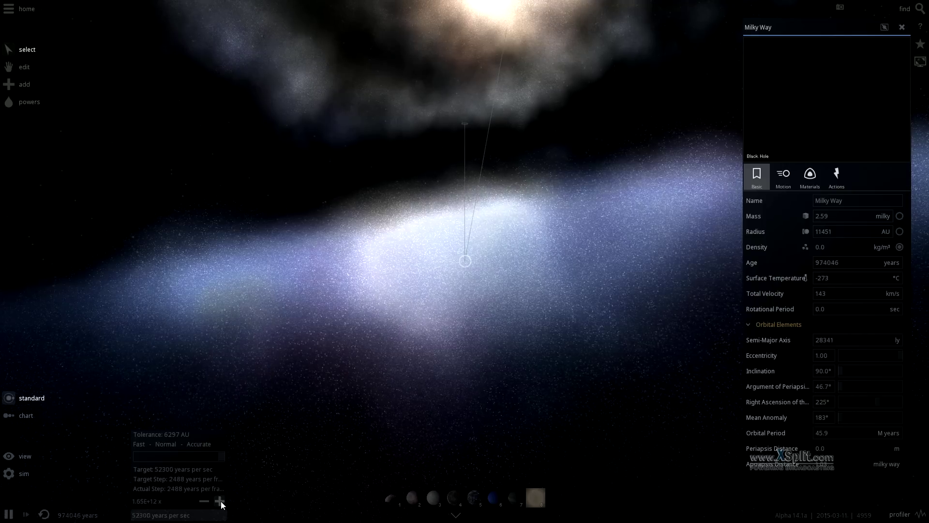
{"action": "left_click", "coordinate": [371, 409]}
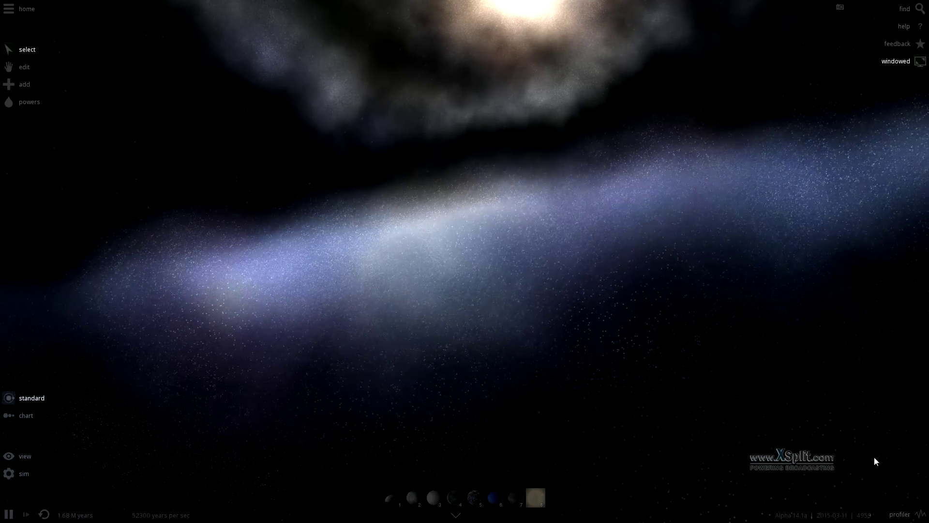
Examine the Milky Way's bright core up close from different angles and check its black hole's basic properties
{"action": "right_click_drag", "start_coordinate": [874, 459], "coordinate": [869, 483]}
{"action": "left_click_drag", "start_coordinate": [869, 484], "coordinate": [881, 458]}
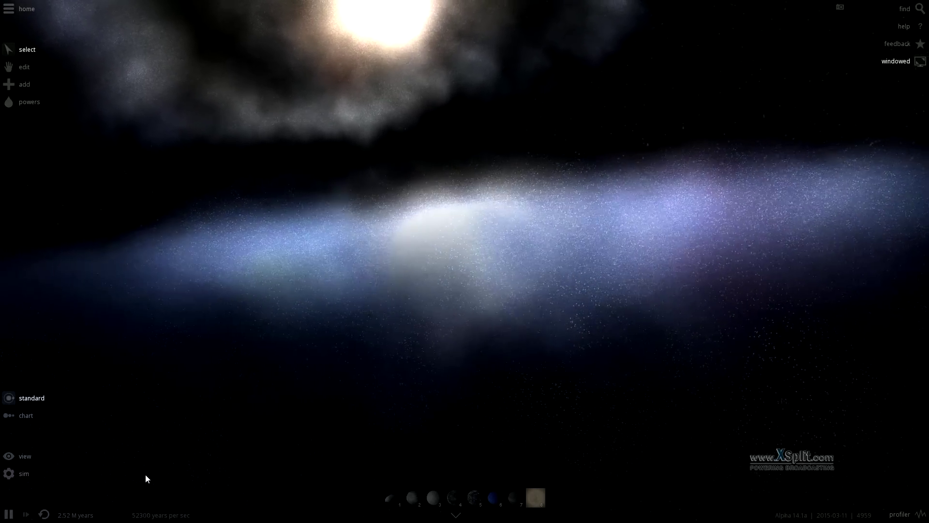
{"action": "scroll", "coordinate": [152, 471], "scroll_direction": "up", "scroll_amount": 5}
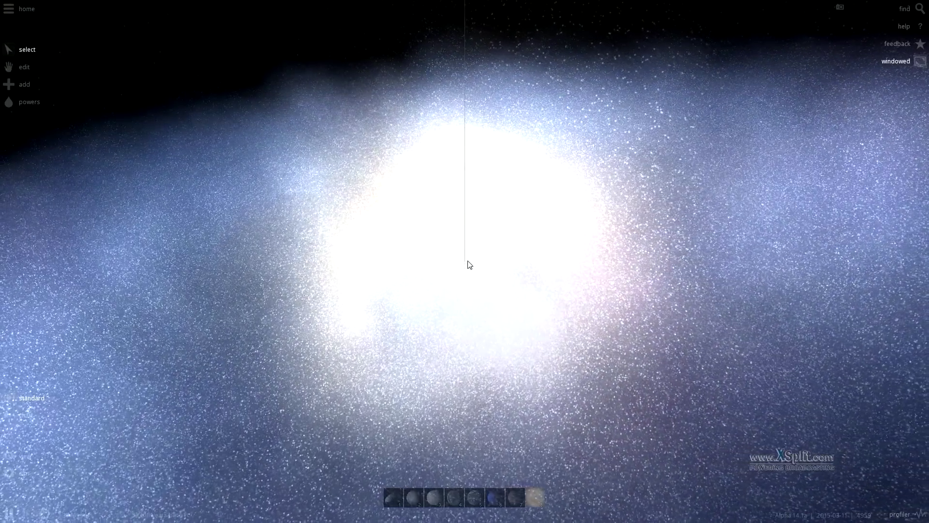
{"action": "left_click", "coordinate": [468, 257]}
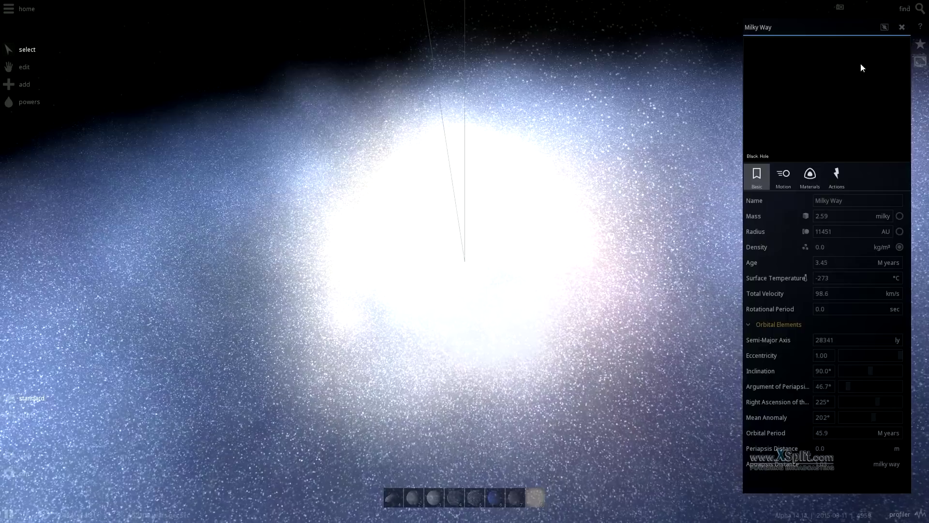
{"action": "left_click", "coordinate": [901, 27]}
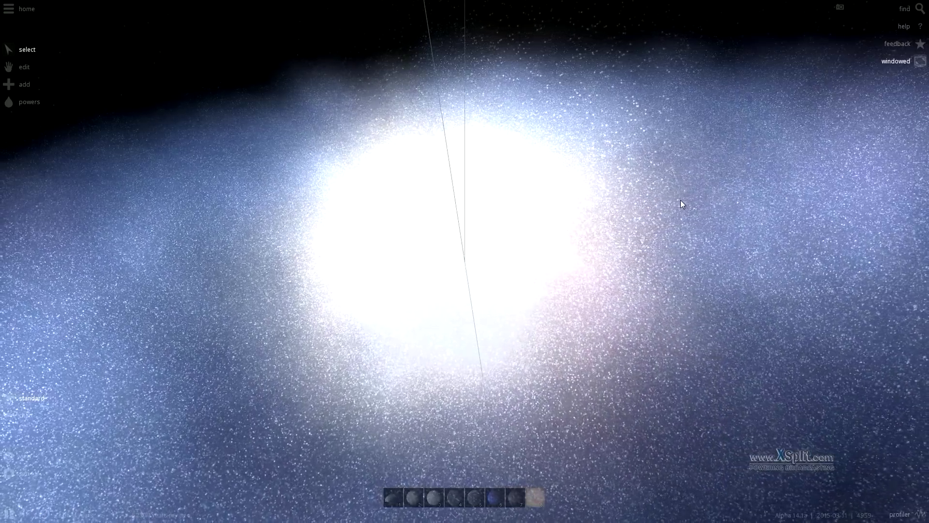
{"action": "right_click_drag", "start_coordinate": [680, 200], "coordinate": [670, 158]}
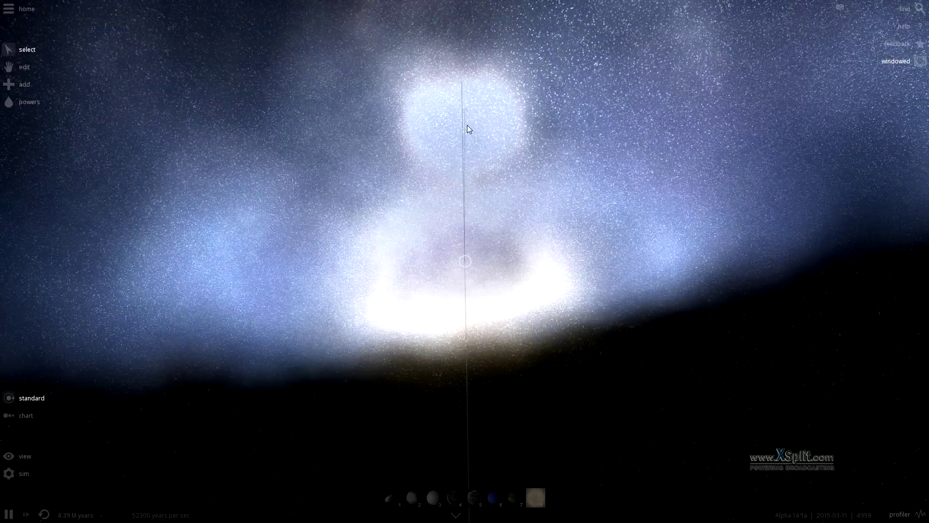
Centre the view on Andromeda's black hole and examine the galaxy from another angle
{"action": "left_click", "coordinate": [465, 119]}
{"action": "double_click", "coordinate": [466, 113]}
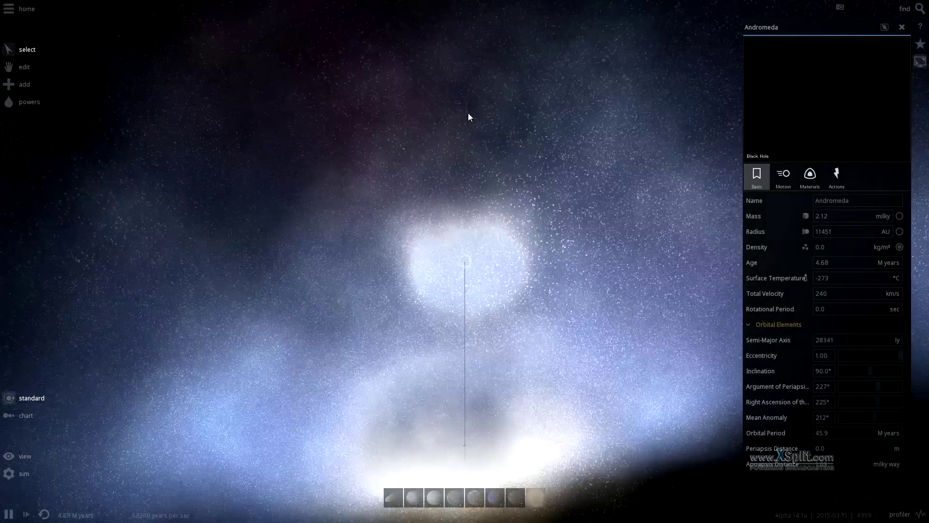
{"action": "right_click_drag", "start_coordinate": [468, 112], "coordinate": [469, 75]}
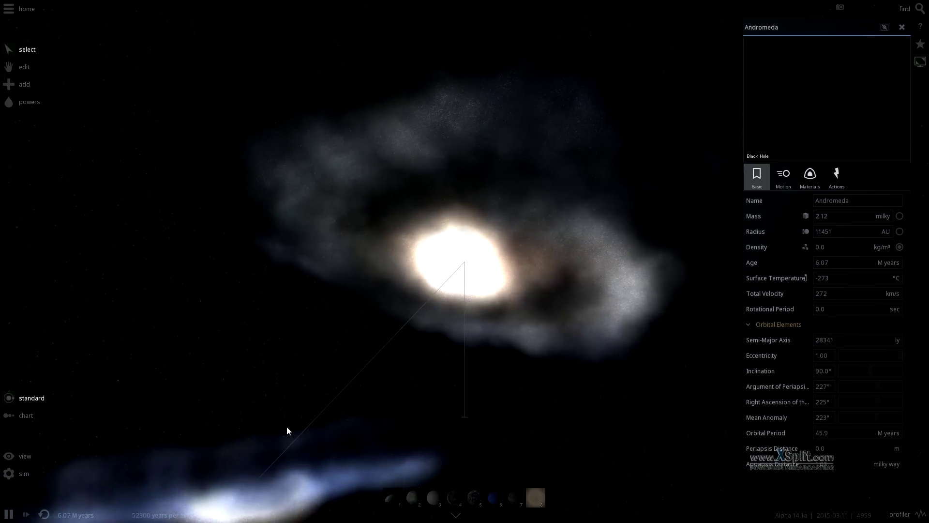
Raise the simulation speed to 218468 years per second and close Andromeda's properties
{"action": "mouse_move", "coordinate": [196, 513]}
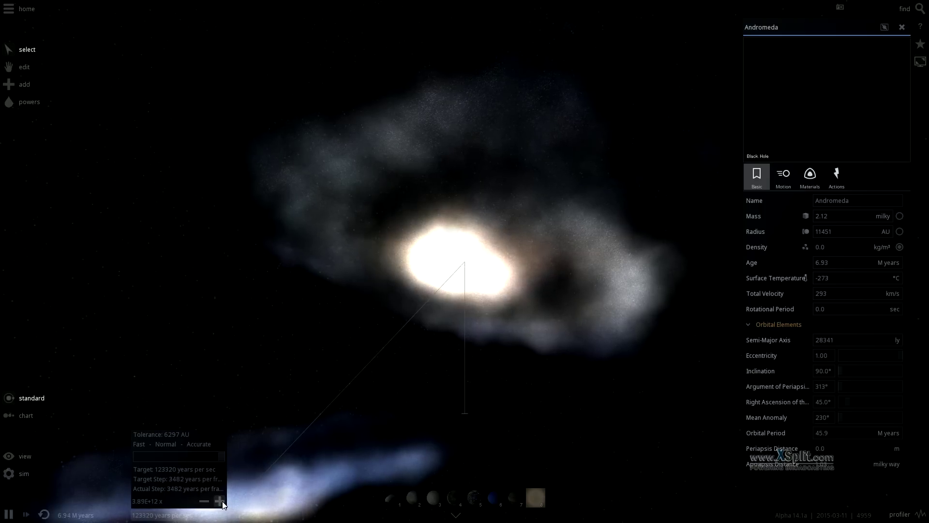
{"action": "left_click", "coordinate": [222, 502]}
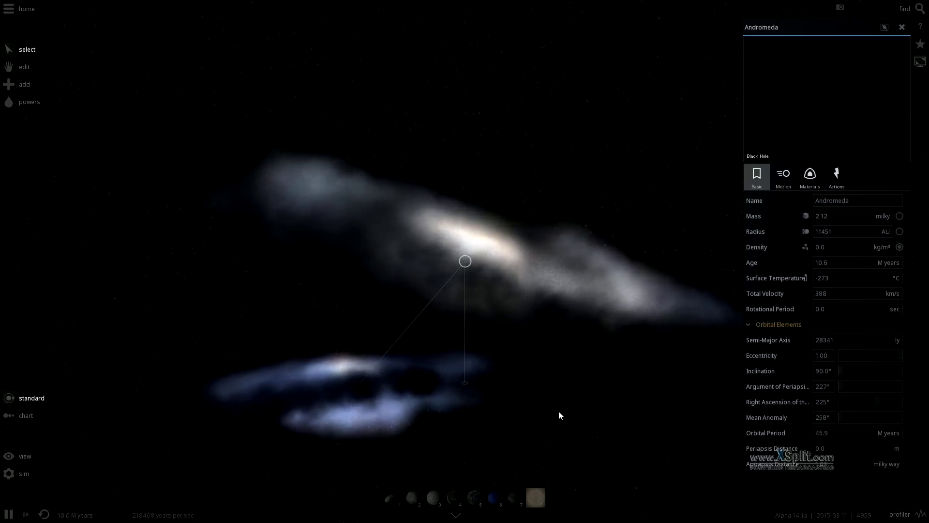
{"action": "left_click", "coordinate": [902, 26]}
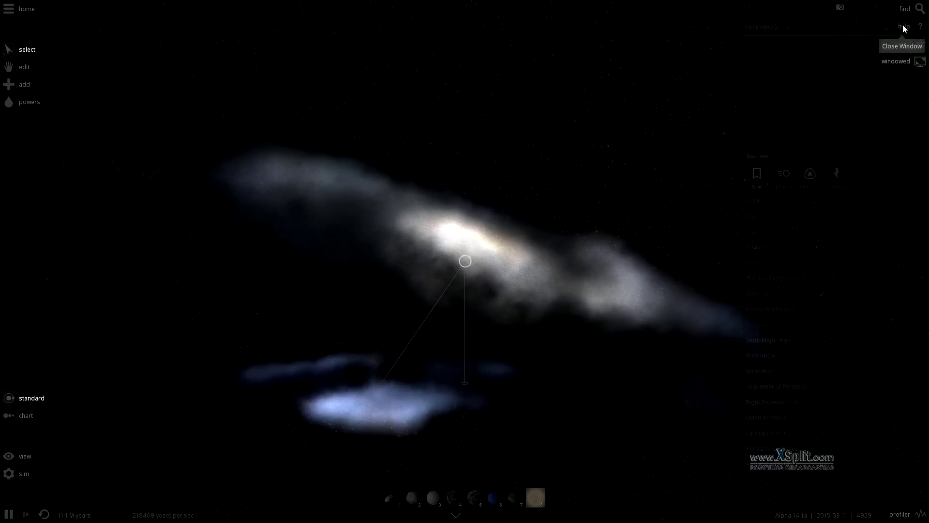
{"action": "left_click", "coordinate": [816, 283]}
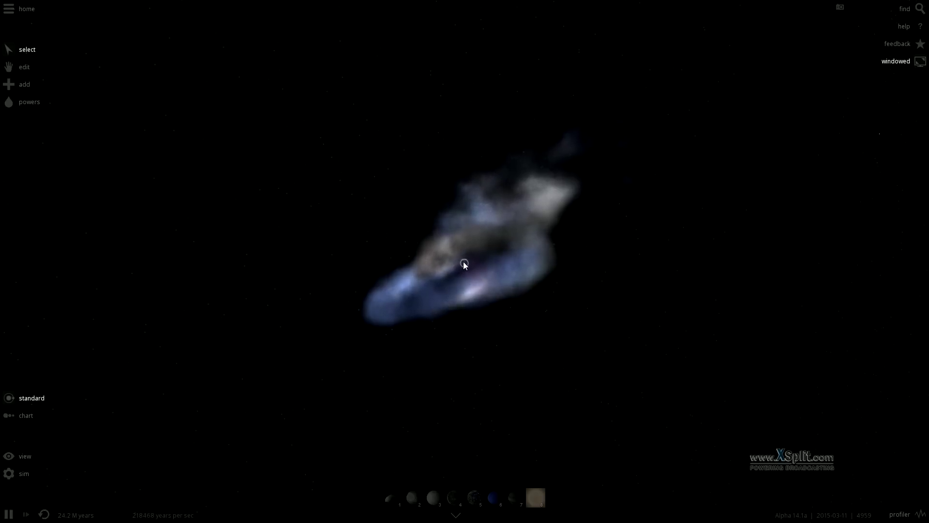
Check the mass of the Milky Way's black hole in sun units and close its properties
{"action": "left_click", "coordinate": [463, 263]}
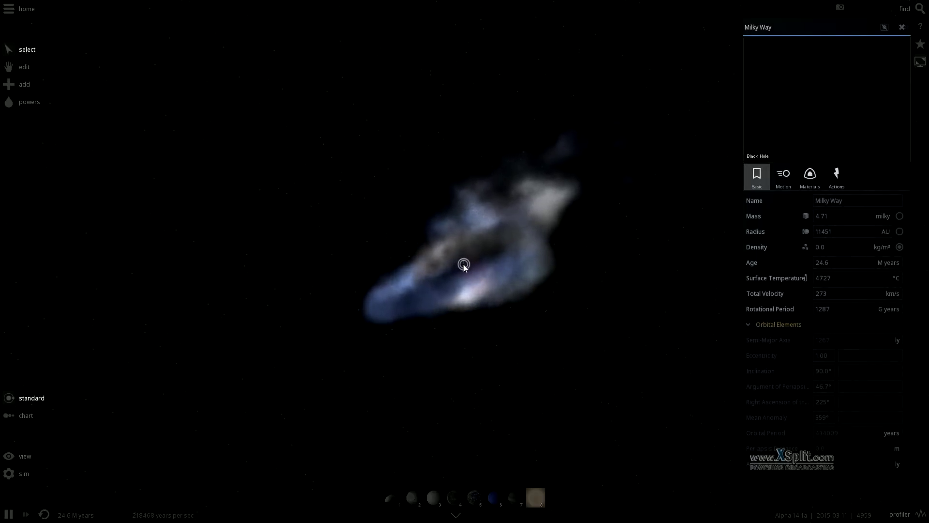
{"action": "left_click", "coordinate": [880, 216]}
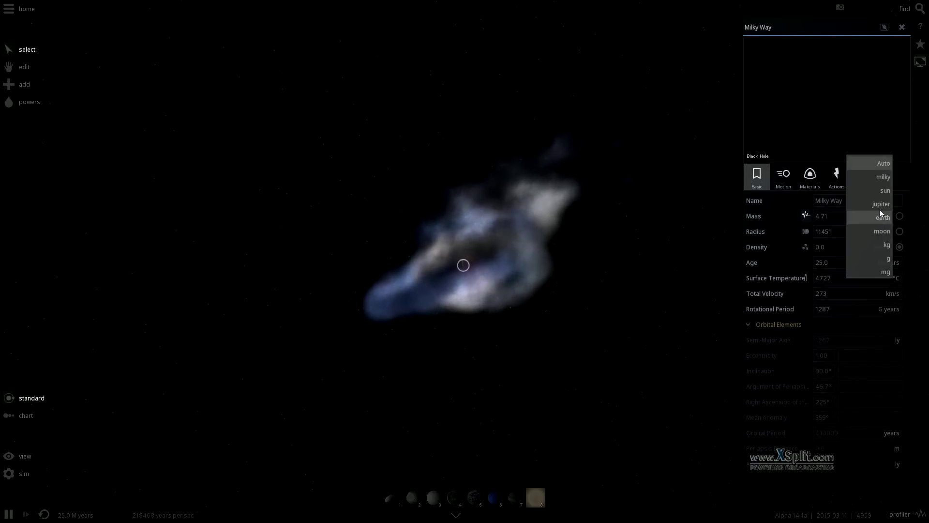
{"action": "left_click", "coordinate": [879, 196]}
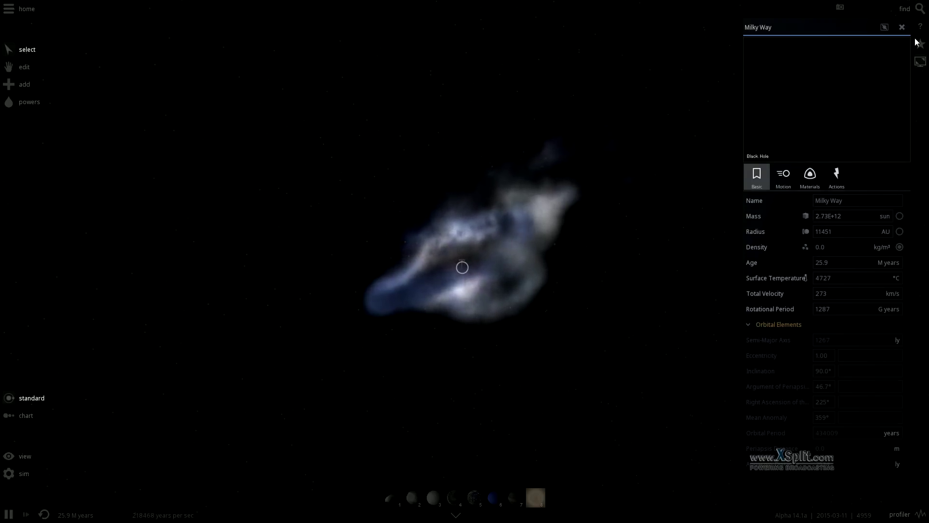
{"action": "left_click", "coordinate": [902, 29]}
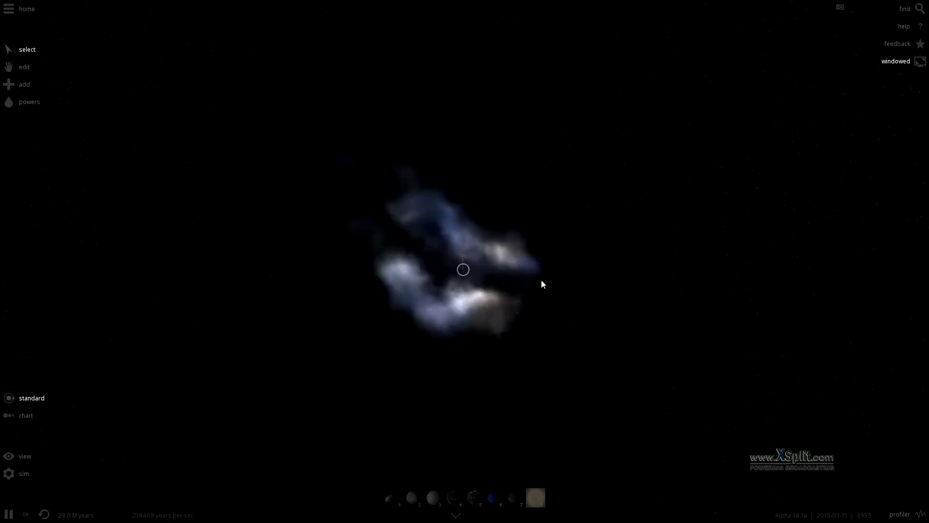
Examine the bright core of the merging galaxies up close, from different angles and from farther out
{"action": "scroll", "coordinate": [542, 280], "scroll_direction": "up", "scroll_amount": 5}
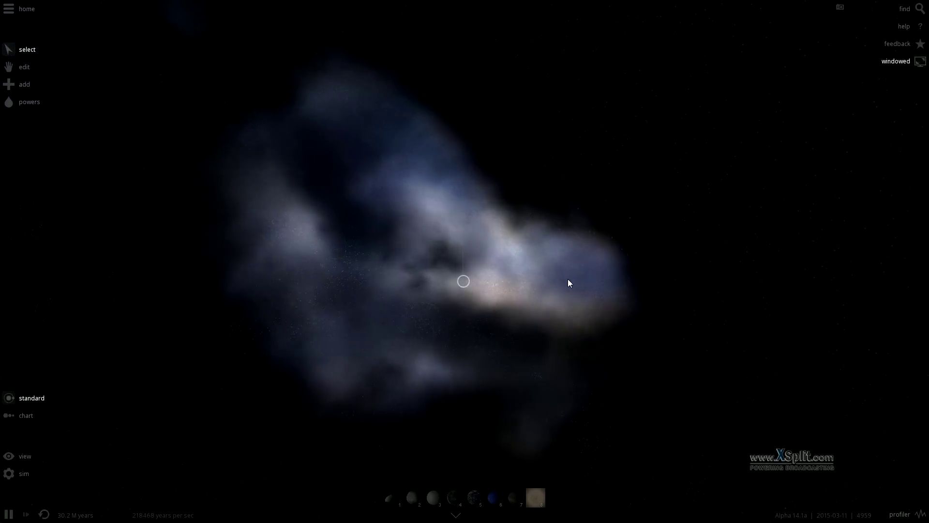
{"action": "left_click_drag", "start_coordinate": [564, 278], "coordinate": [551, 270]}
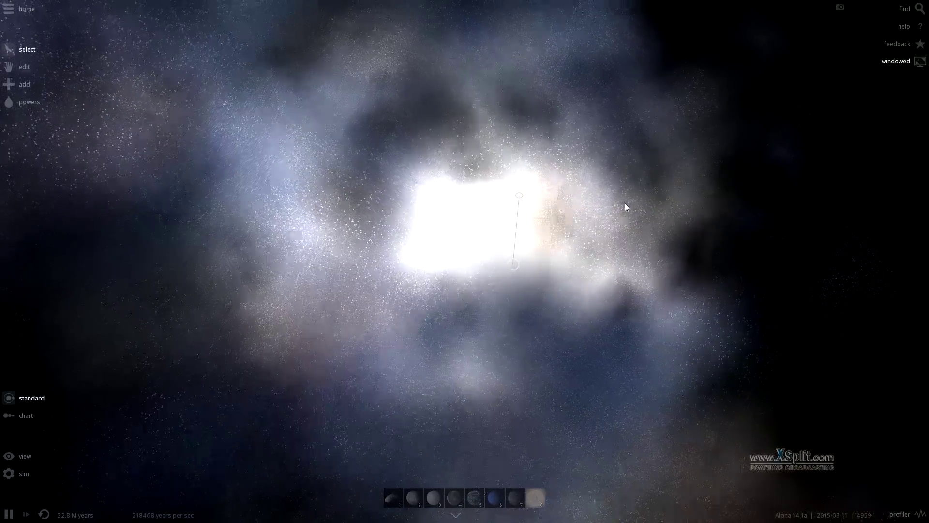
{"action": "right_click_drag", "start_coordinate": [625, 202], "coordinate": [611, 235]}
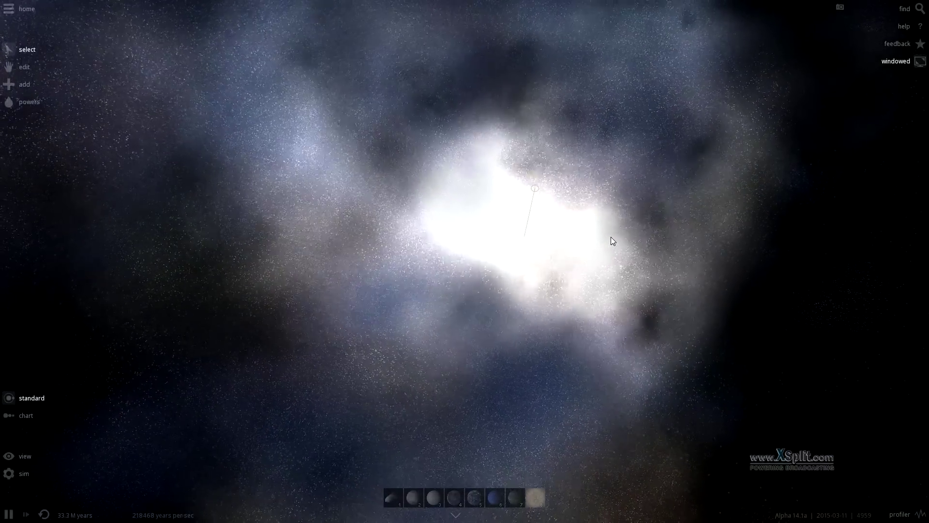
{"action": "scroll", "coordinate": [610, 236], "scroll_direction": "down", "scroll_amount": 10}
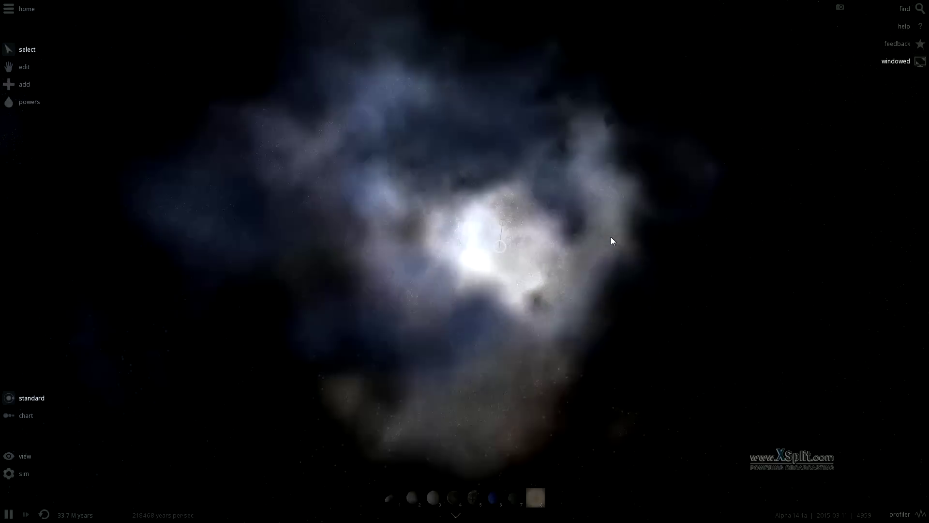